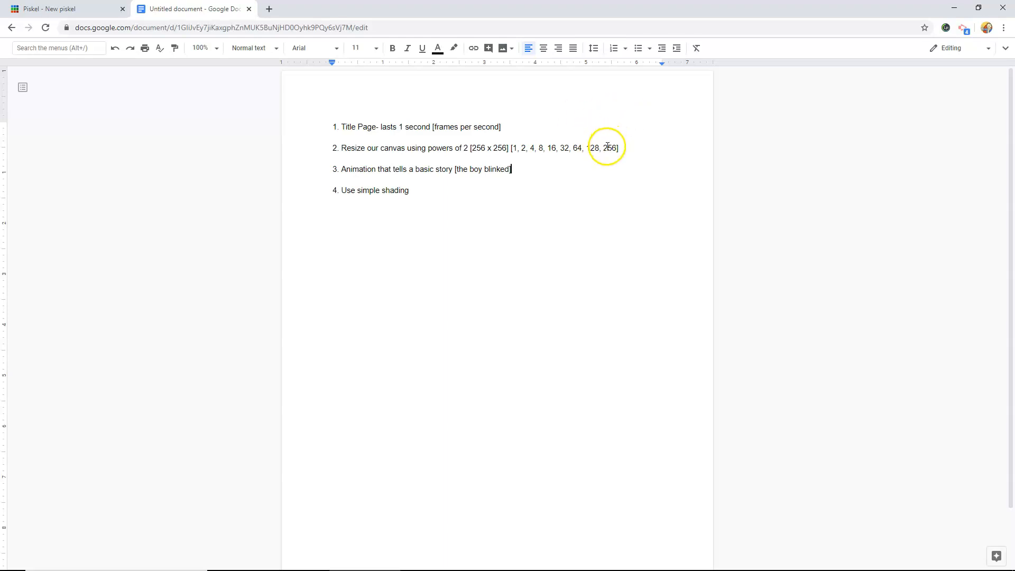
# Review the canvas-size requirement in the assignment list, highlighting 256, 128 and the phrase "powers of 2".
pyautogui.moveTo(605, 149); pyautogui.dragTo(616, 149)
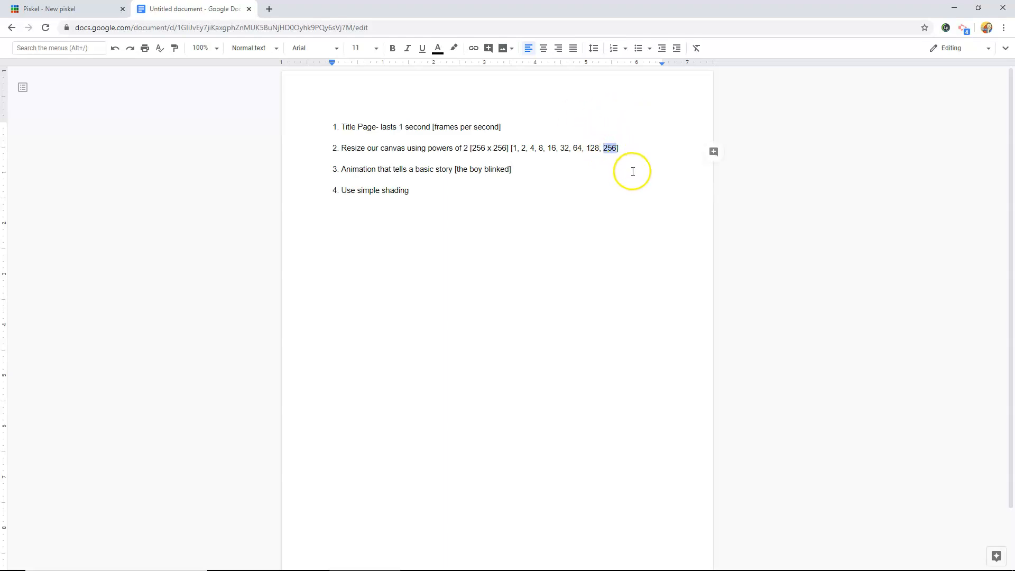
pyautogui.moveTo(586, 149); pyautogui.dragTo(597, 148)
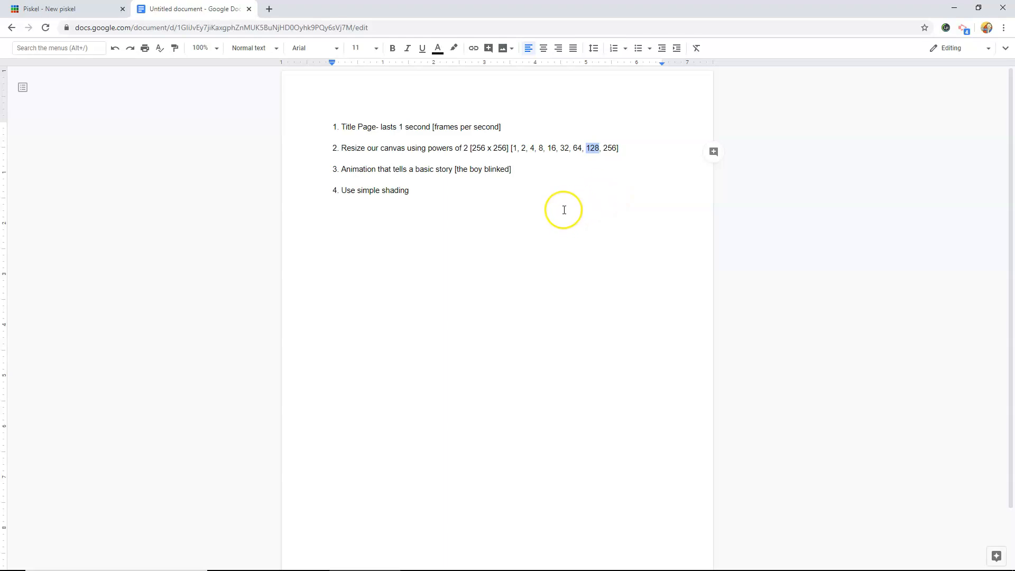
pyautogui.moveTo(427, 148); pyautogui.dragTo(466, 153)
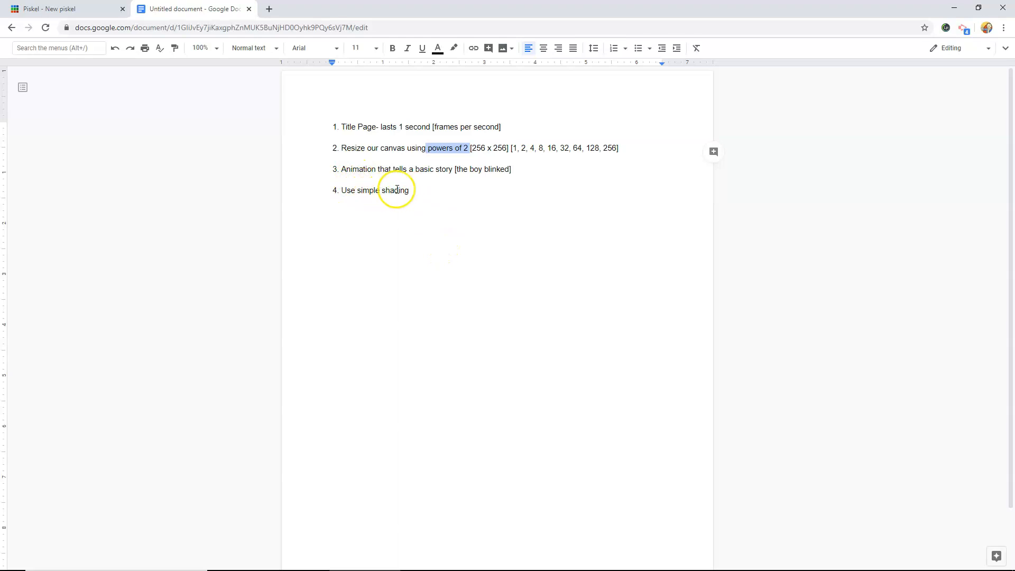
pyautogui.click(439, 219)
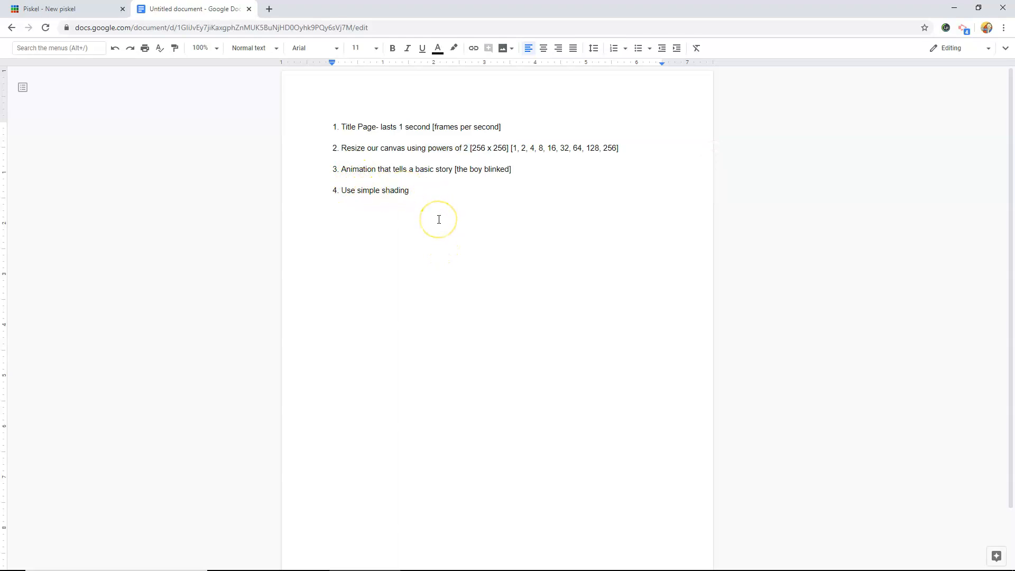
# Switch to Piskel and resize the canvas to 256 by 256 px.
pyautogui.click(104, 9)
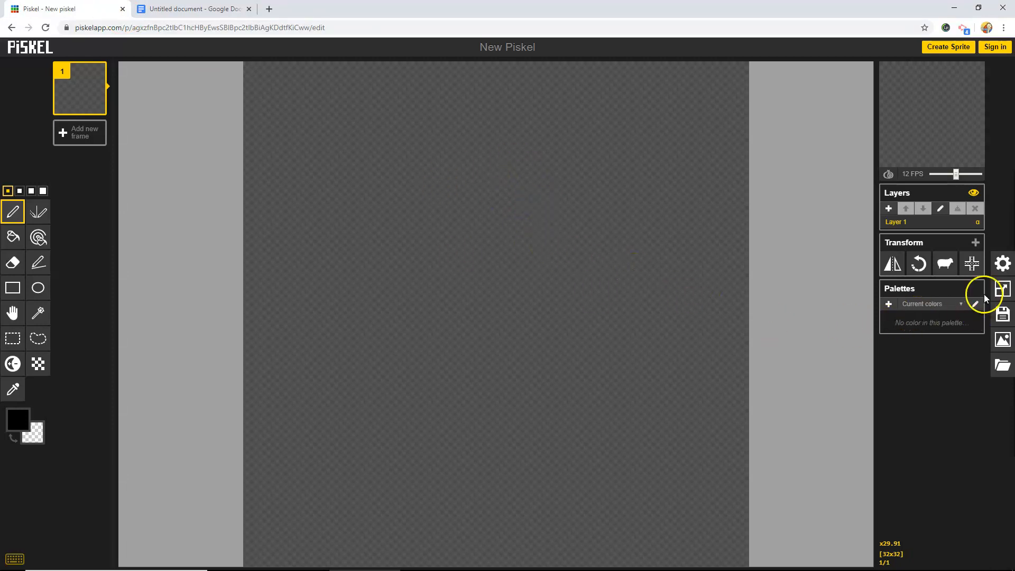
pyautogui.click(1003, 290)
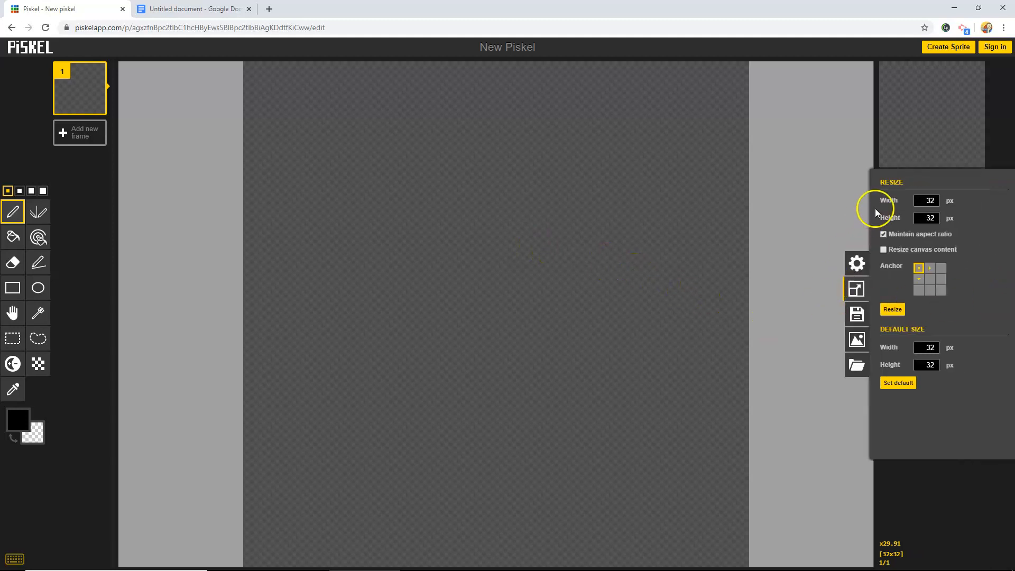
pyautogui.click(883, 235)
pyautogui.doubleClick(928, 201)
pyautogui.write('256')
pyautogui.doubleClick(938, 218)
pyautogui.click(889, 311)
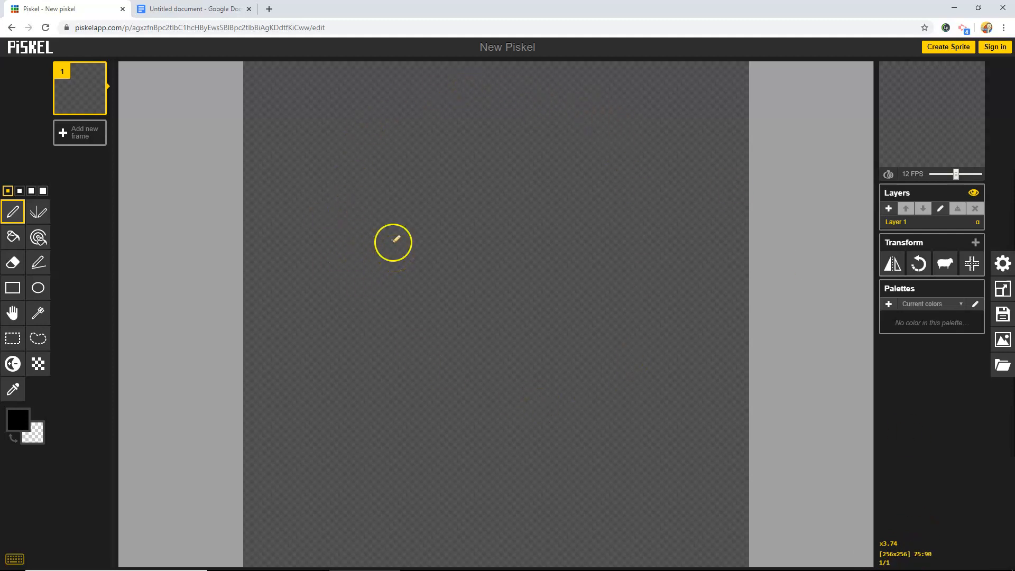
# Fill the canvas with black and draw a white rectangular border just inside its edges using the largest pen size.
pyautogui.click(11, 239)
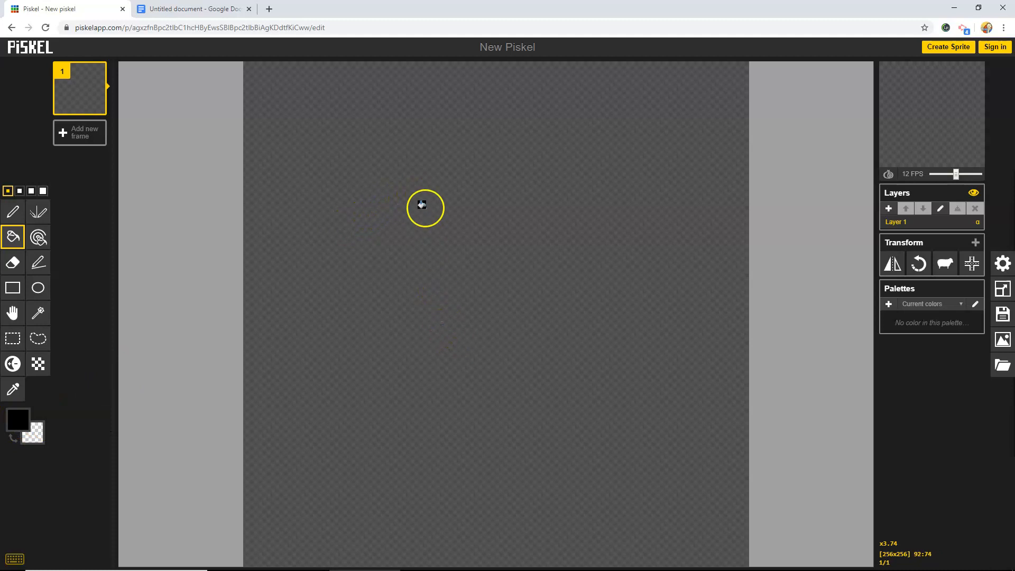
pyautogui.click(422, 204)
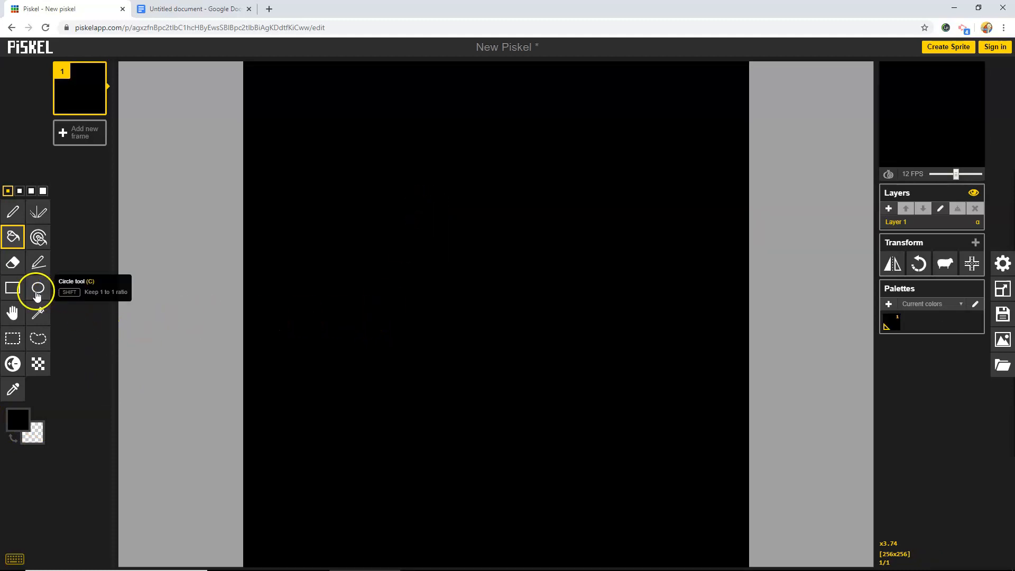
pyautogui.click(45, 193)
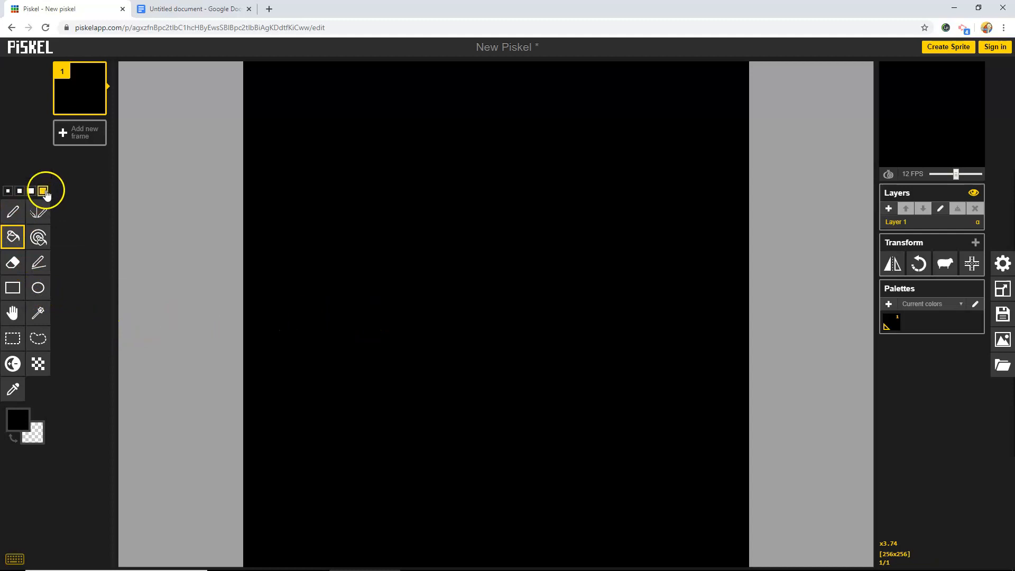
pyautogui.click(20, 420)
pyautogui.moveTo(91, 455)
pyautogui.mouseDown()
pyautogui.moveTo(49, 453)
pyautogui.moveTo(33, 438)
pyautogui.mouseUp()
pyautogui.click(75, 362)
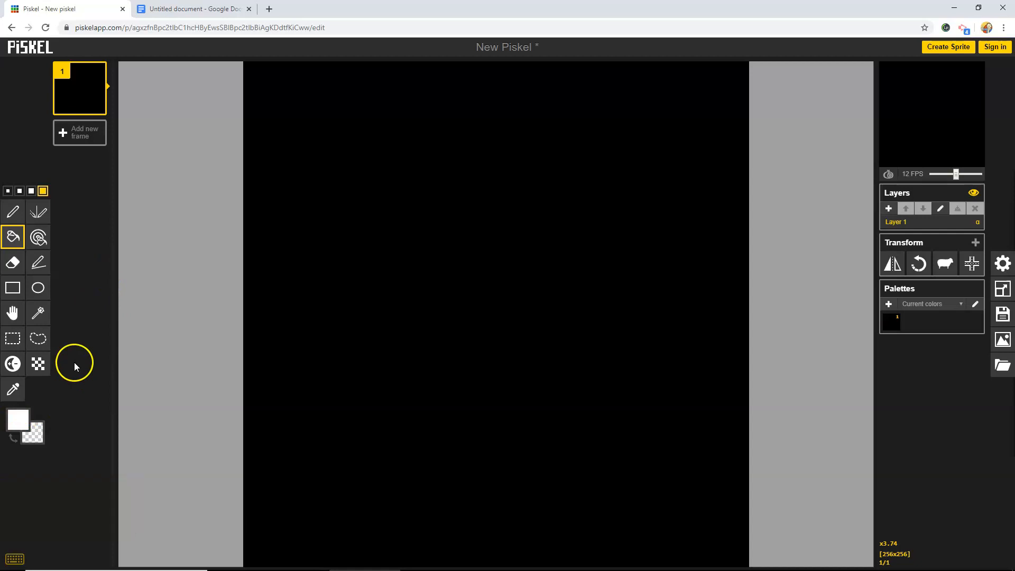
pyautogui.click(12, 287)
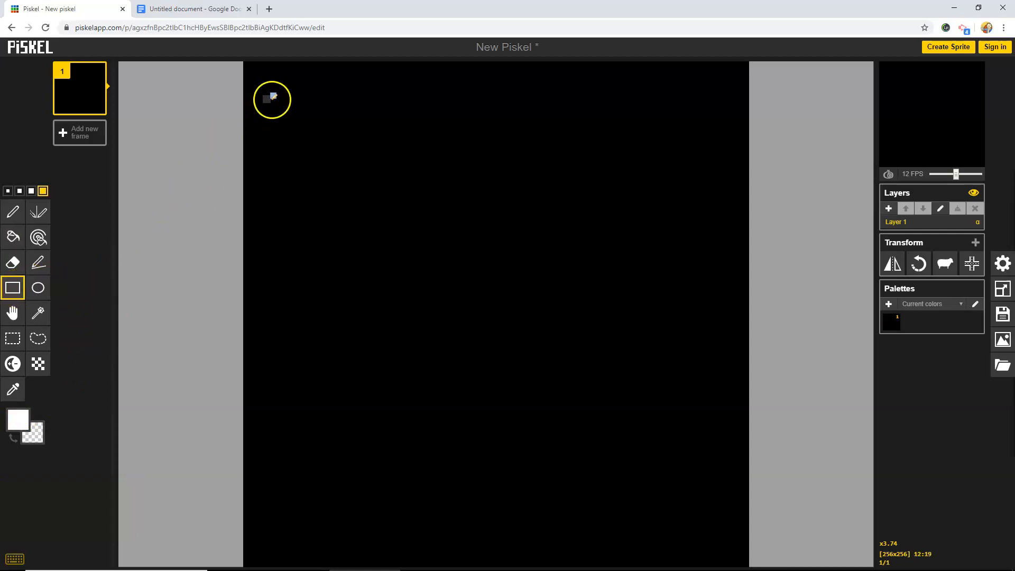
pyautogui.moveTo(280, 97); pyautogui.dragTo(712, 534)
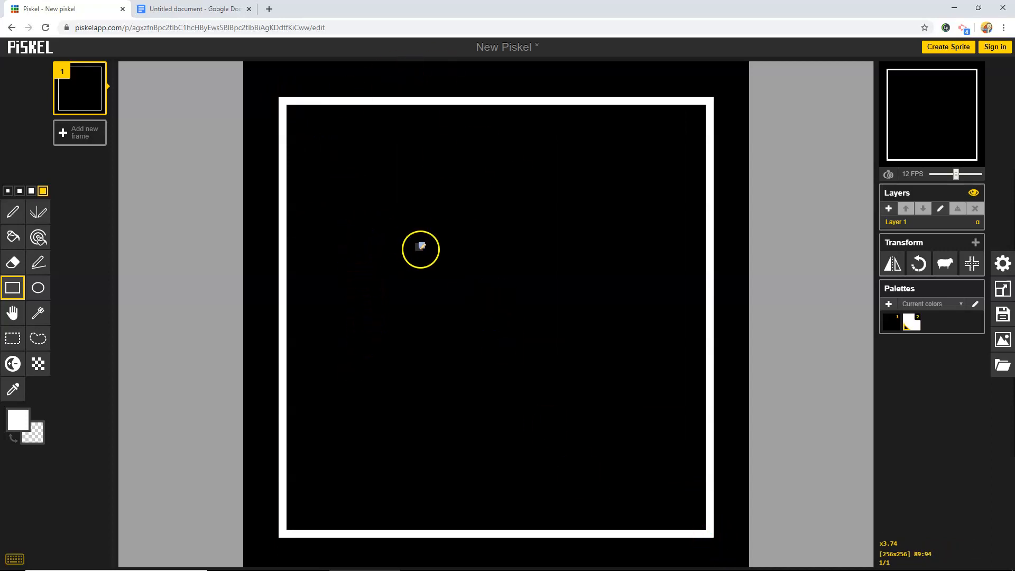
# Fill the area inside the white border with dark grey #515151.
pyautogui.scroll(-1, 419, 246)
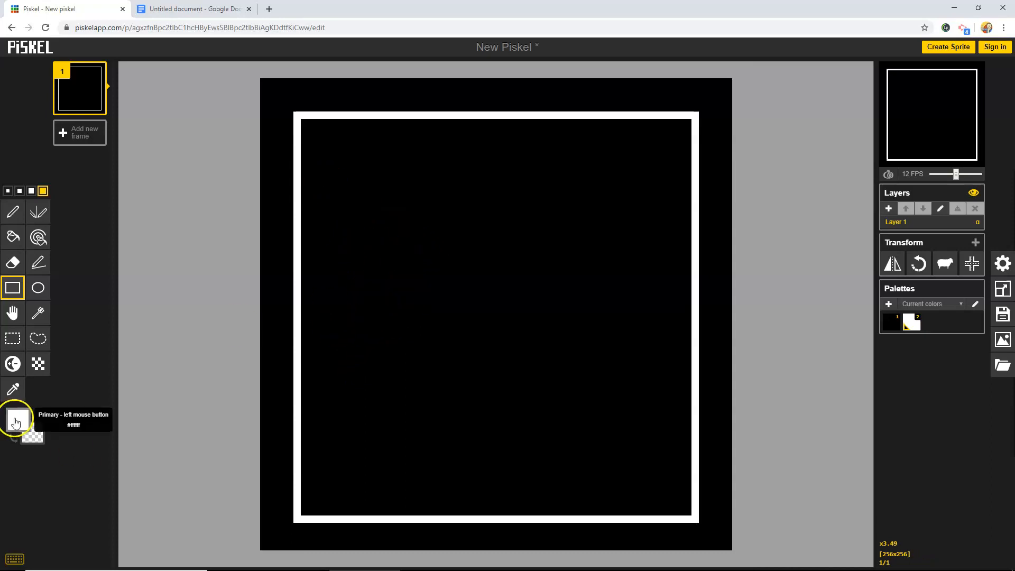
pyautogui.click(15, 421)
pyautogui.moveTo(75, 460); pyautogui.dragTo(41, 493)
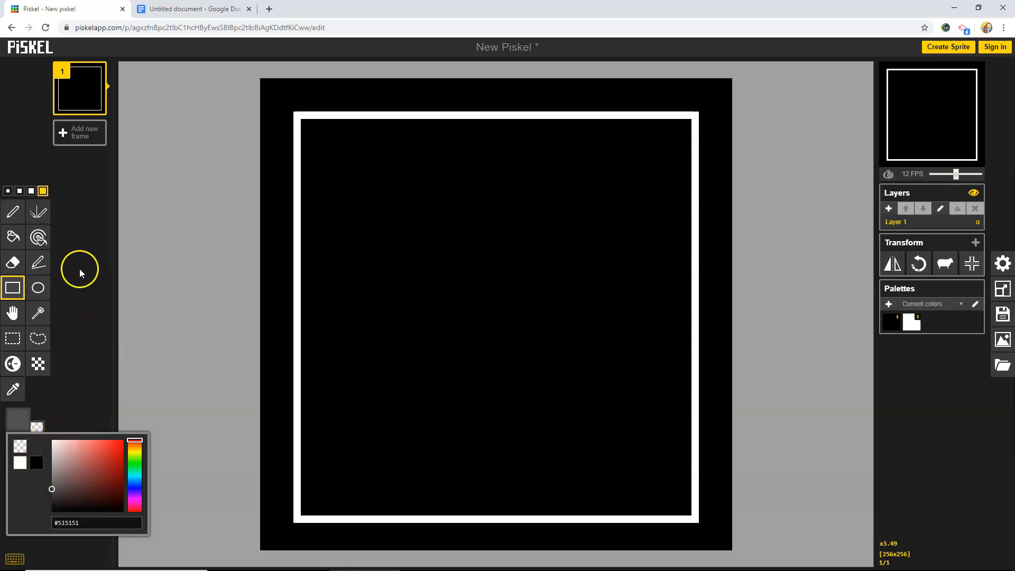
pyautogui.click(12, 237)
pyautogui.click(373, 215)
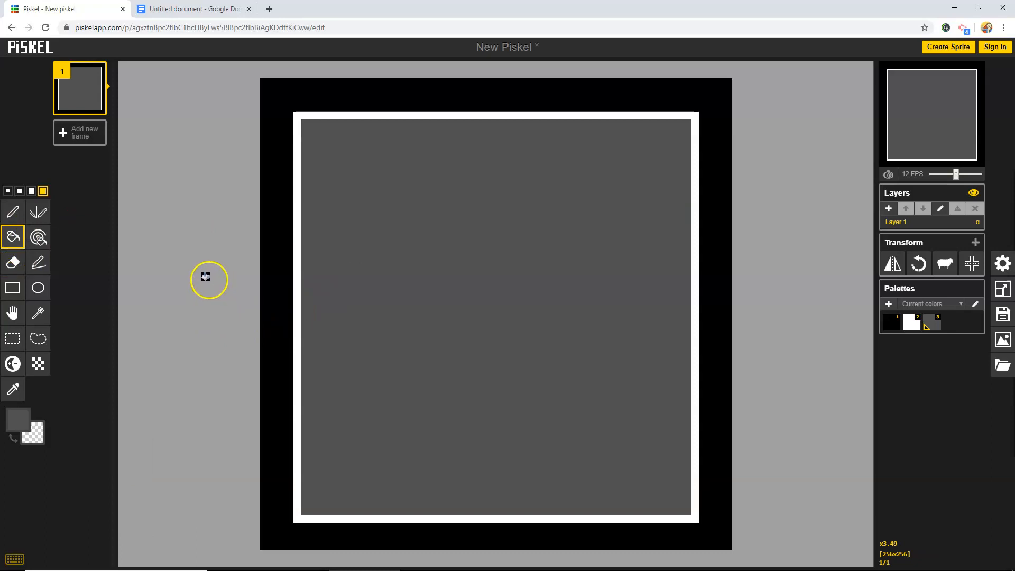
# Hand-letter the author's name in white with the Pen tool along the lower edge of the grey area.
pyautogui.click(21, 420)
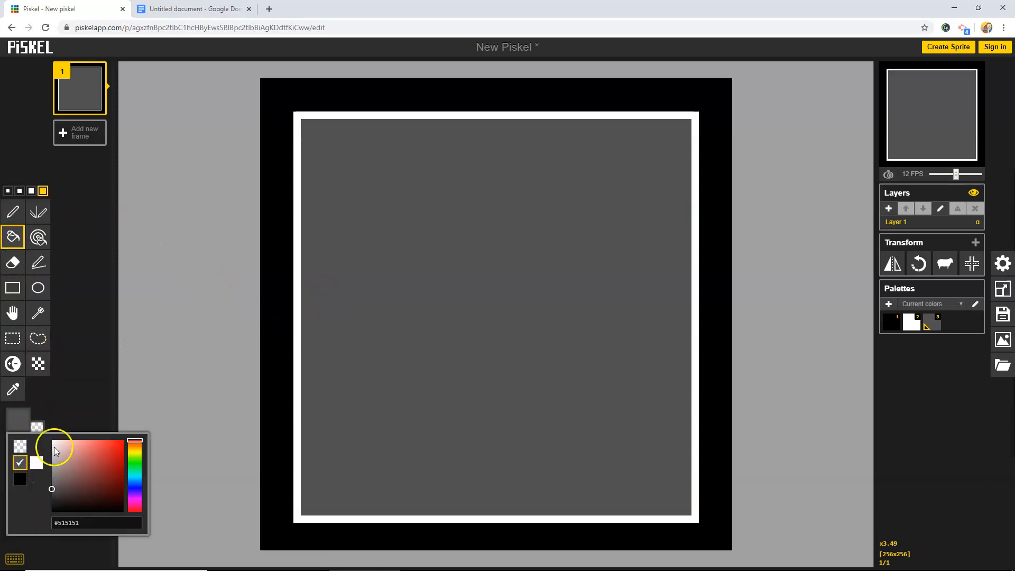
pyautogui.click(36, 463)
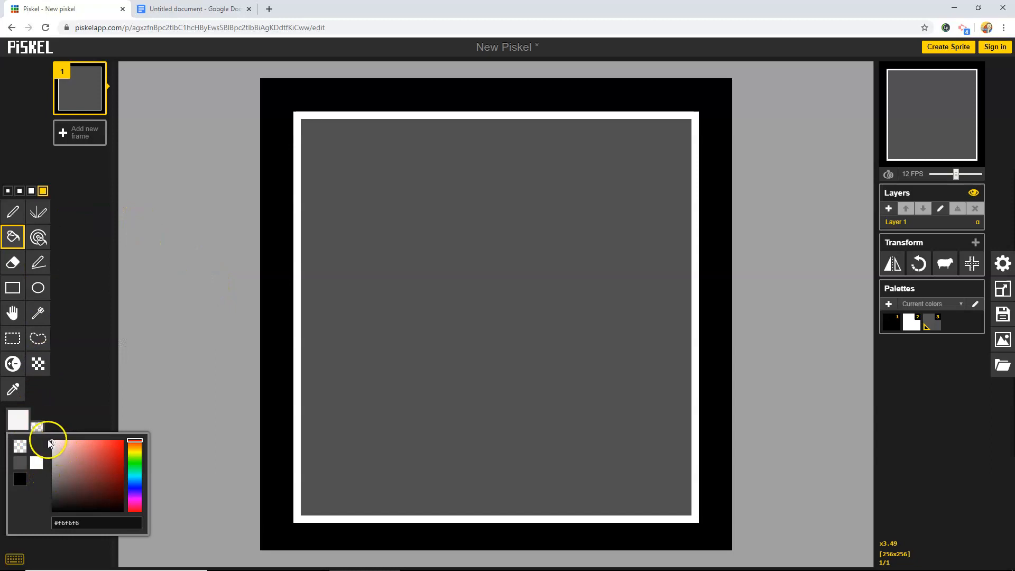
pyautogui.click(13, 213)
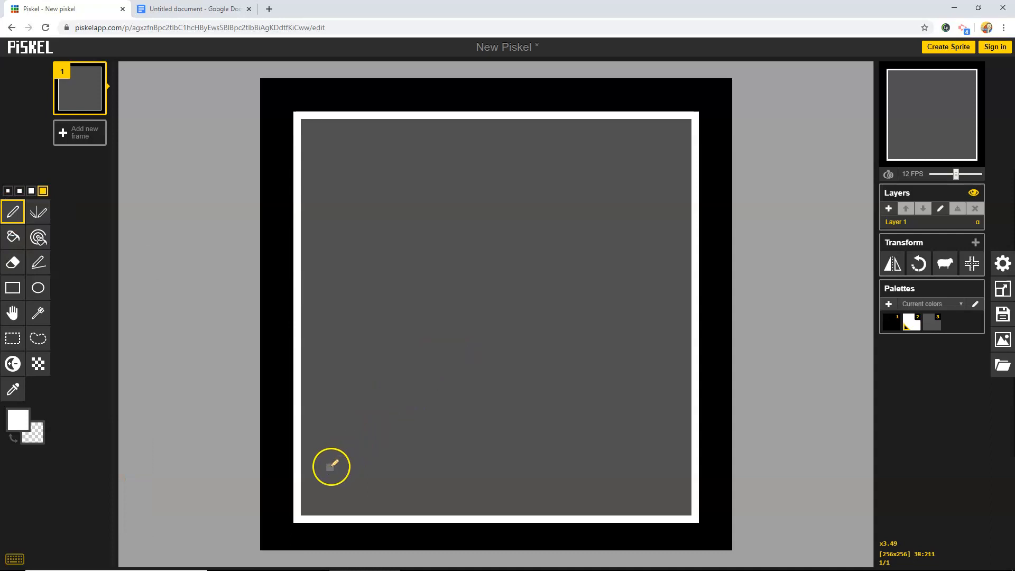
pyautogui.scroll(1, 322, 500)
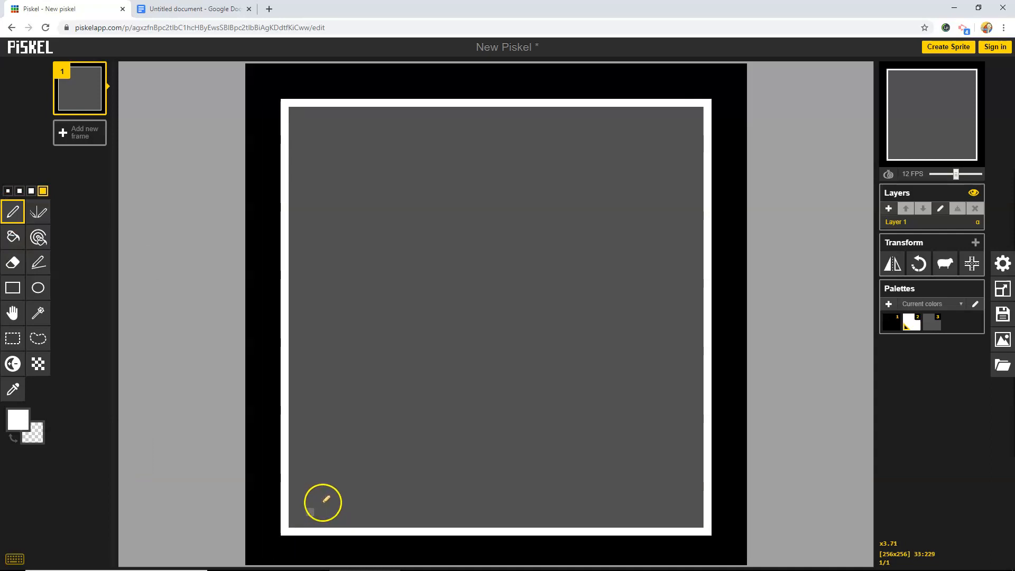
pyautogui.scroll(2, 322, 499)
pyautogui.moveTo(244, 508); pyautogui.dragTo(246, 441)
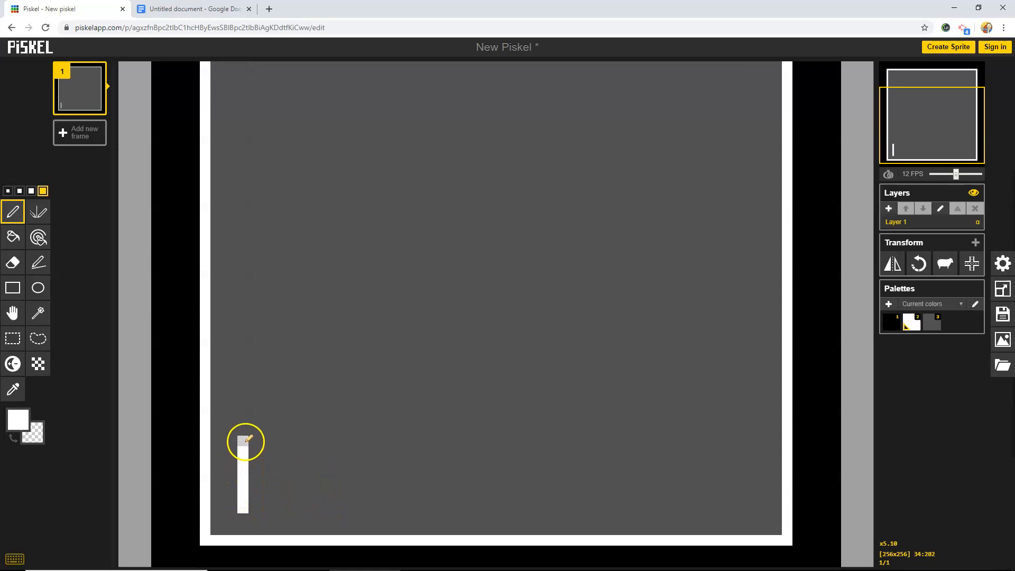
pyautogui.click(258, 445)
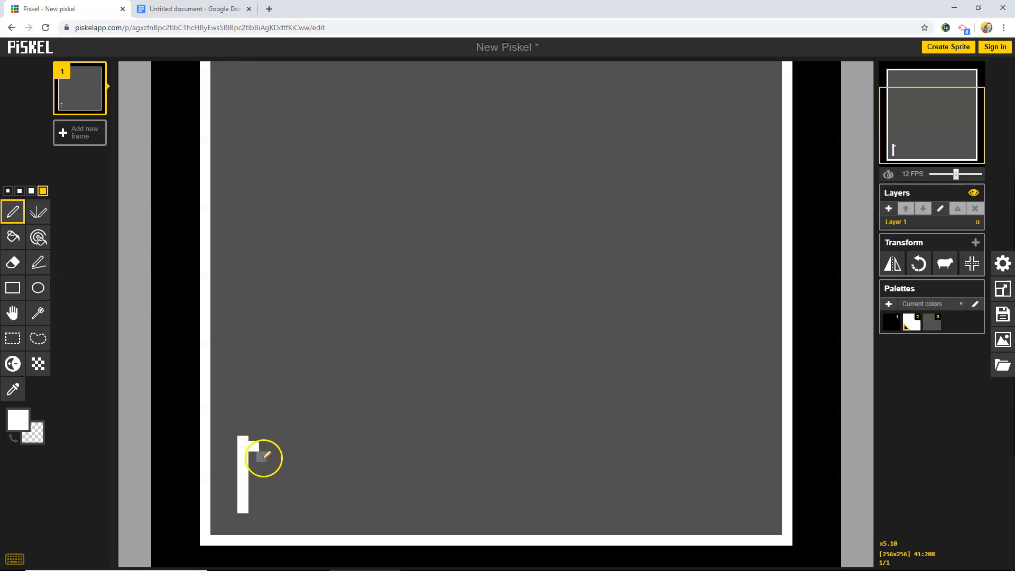
pyautogui.moveTo(264, 457)
pyautogui.mouseDown()
pyautogui.moveTo(301, 437)
pyautogui.moveTo(289, 441)
pyautogui.moveTo(288, 509)
pyautogui.moveTo(311, 511)
pyautogui.moveTo(316, 440)
pyautogui.moveTo(337, 464)
pyautogui.moveTo(321, 475)
pyautogui.moveTo(356, 514)
pyautogui.mouseUp()
pyautogui.click(364, 512)
pyautogui.moveTo(448, 452)
pyautogui.mouseDown()
pyautogui.moveTo(419, 433)
pyautogui.moveTo(407, 460)
pyautogui.moveTo(445, 487)
pyautogui.moveTo(420, 507)
pyautogui.moveTo(401, 493)
pyautogui.mouseUp()
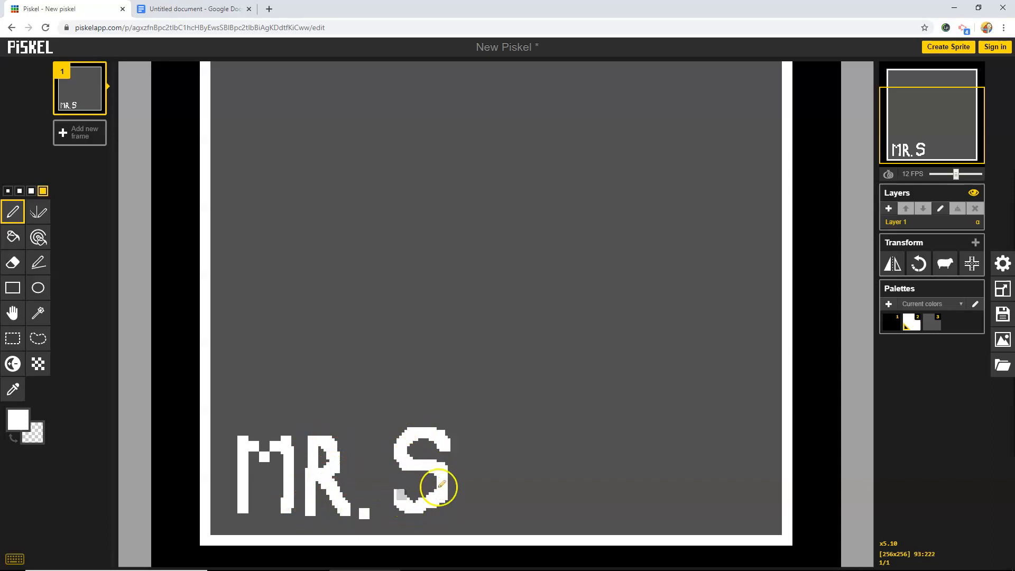
pyautogui.moveTo(464, 430); pyautogui.dragTo(464, 504)
pyautogui.moveTo(500, 436); pyautogui.dragTo(500, 507)
pyautogui.moveTo(468, 467); pyautogui.dragTo(498, 469)
pyautogui.moveTo(535, 434)
pyautogui.mouseDown()
pyautogui.moveTo(523, 489)
pyautogui.moveTo(552, 501)
pyautogui.moveTo(562, 452)
pyautogui.moveTo(546, 437)
pyautogui.mouseUp()
pyautogui.moveTo(591, 470)
pyautogui.mouseDown()
pyautogui.moveTo(622, 470)
pyautogui.moveTo(619, 447)
pyautogui.moveTo(590, 453)
pyautogui.moveTo(586, 485)
pyautogui.moveTo(607, 512)
pyautogui.mouseUp()
# Check the story idea in the assignment document and hand-letter the title THE BOY BLINKED in white on three lines above the author's name.
pyautogui.scroll(-2, 581, 349)
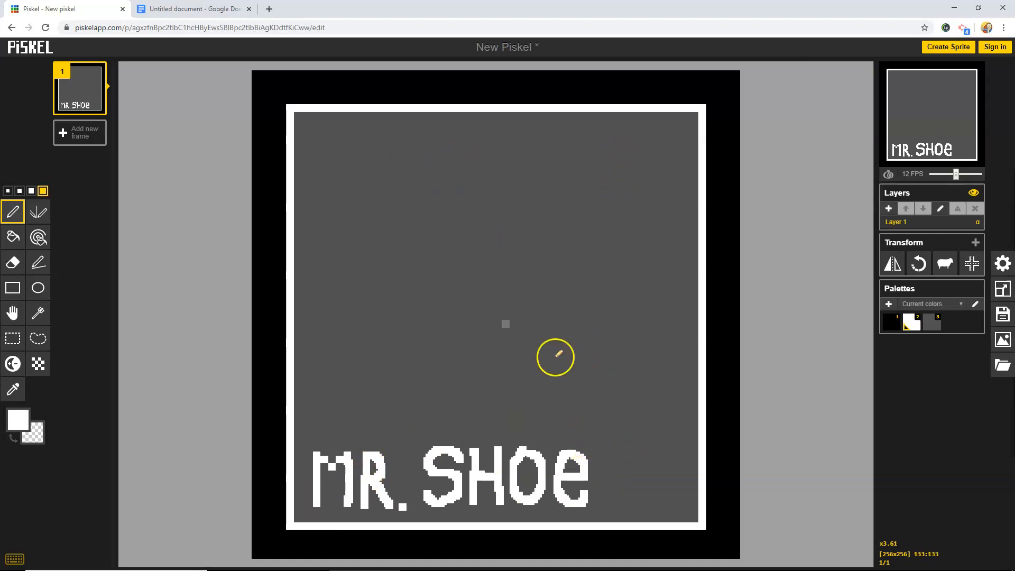
pyautogui.click(174, 10)
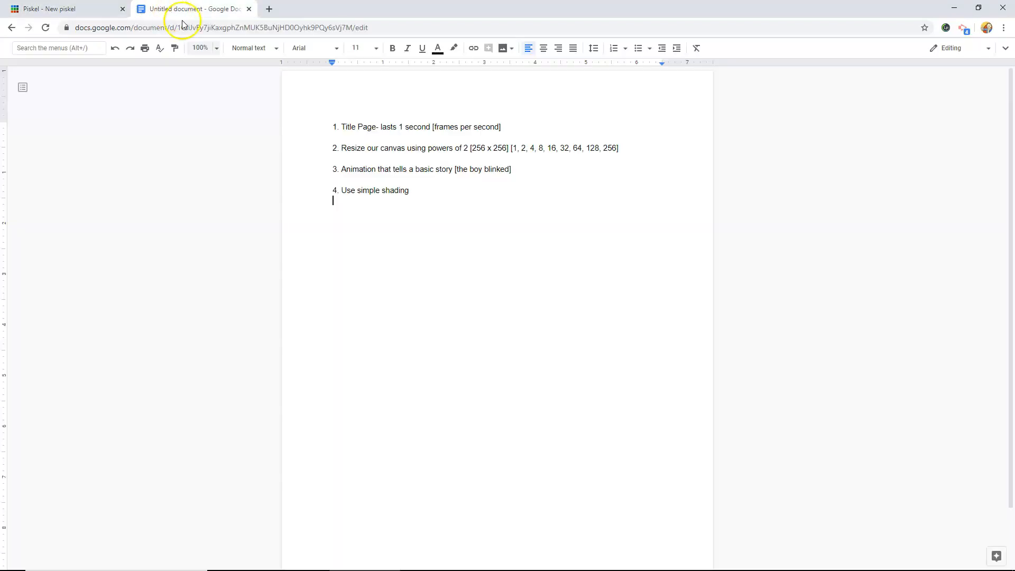
pyautogui.click(44, 10)
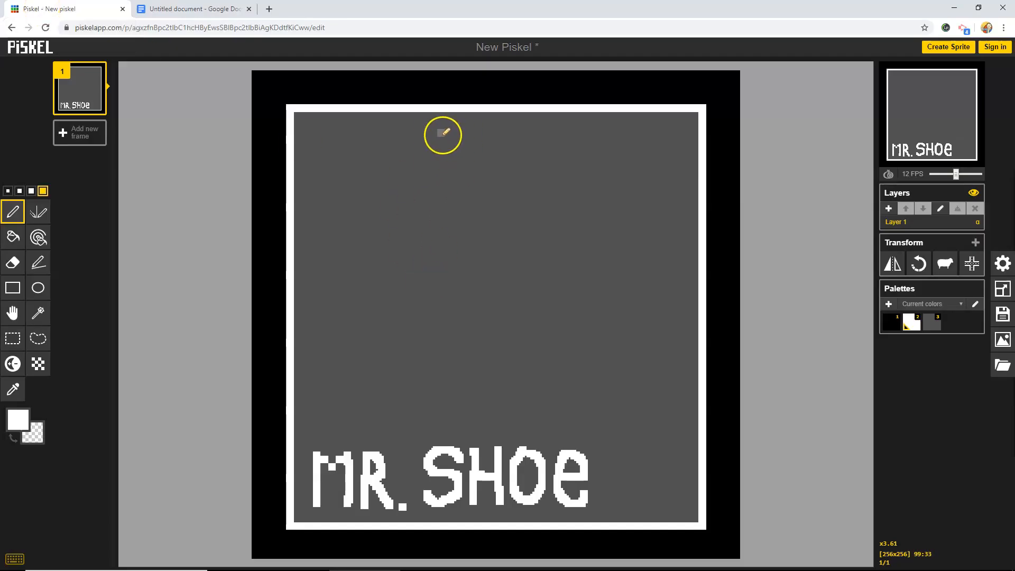
pyautogui.moveTo(408, 129)
pyautogui.mouseDown()
pyautogui.moveTo(401, 184)
pyautogui.moveTo(416, 129)
pyautogui.moveTo(433, 132)
pyautogui.moveTo(429, 181)
pyautogui.mouseUp()
pyautogui.moveTo(454, 137)
pyautogui.mouseDown()
pyautogui.moveTo(454, 180)
pyautogui.moveTo(435, 161)
pyautogui.moveTo(458, 159)
pyautogui.moveTo(488, 182)
pyautogui.moveTo(515, 137)
pyautogui.moveTo(502, 158)
pyautogui.moveTo(510, 181)
pyautogui.mouseUp()
pyautogui.moveTo(515, 139); pyautogui.dragTo(515, 149)
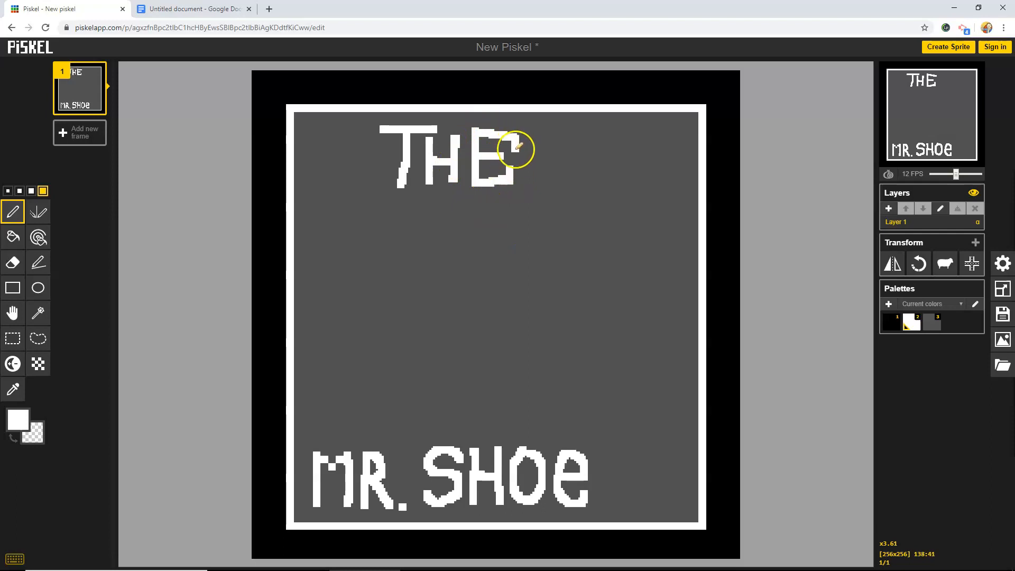
pyautogui.moveTo(370, 211)
pyautogui.mouseDown()
pyautogui.moveTo(372, 249)
pyautogui.moveTo(369, 202)
pyautogui.moveTo(361, 205)
pyautogui.moveTo(396, 210)
pyautogui.moveTo(382, 230)
pyautogui.moveTo(392, 232)
pyautogui.moveTo(385, 264)
pyautogui.mouseUp()
pyautogui.moveTo(449, 205)
pyautogui.mouseDown()
pyautogui.moveTo(464, 249)
pyautogui.moveTo(474, 212)
pyautogui.moveTo(516, 233)
pyautogui.mouseUp()
pyautogui.moveTo(531, 194)
pyautogui.mouseDown()
pyautogui.moveTo(517, 227)
pyautogui.moveTo(520, 269)
pyautogui.mouseUp()
pyautogui.moveTo(318, 292)
pyautogui.mouseDown()
pyautogui.moveTo(315, 349)
pyautogui.moveTo(343, 318)
pyautogui.moveTo(326, 301)
pyautogui.moveTo(389, 351)
pyautogui.mouseUp()
pyautogui.moveTo(407, 296)
pyautogui.mouseDown()
pyautogui.moveTo(406, 355)
pyautogui.moveTo(433, 322)
pyautogui.moveTo(469, 338)
pyautogui.moveTo(475, 289)
pyautogui.moveTo(497, 350)
pyautogui.mouseUp()
pyautogui.moveTo(522, 294)
pyautogui.mouseDown()
pyautogui.moveTo(512, 323)
pyautogui.moveTo(530, 337)
pyautogui.moveTo(545, 300)
pyautogui.moveTo(545, 344)
pyautogui.moveTo(568, 343)
pyautogui.moveTo(571, 298)
pyautogui.moveTo(573, 318)
pyautogui.moveTo(599, 301)
pyautogui.moveTo(599, 352)
pyautogui.moveTo(607, 294)
pyautogui.mouseUp()
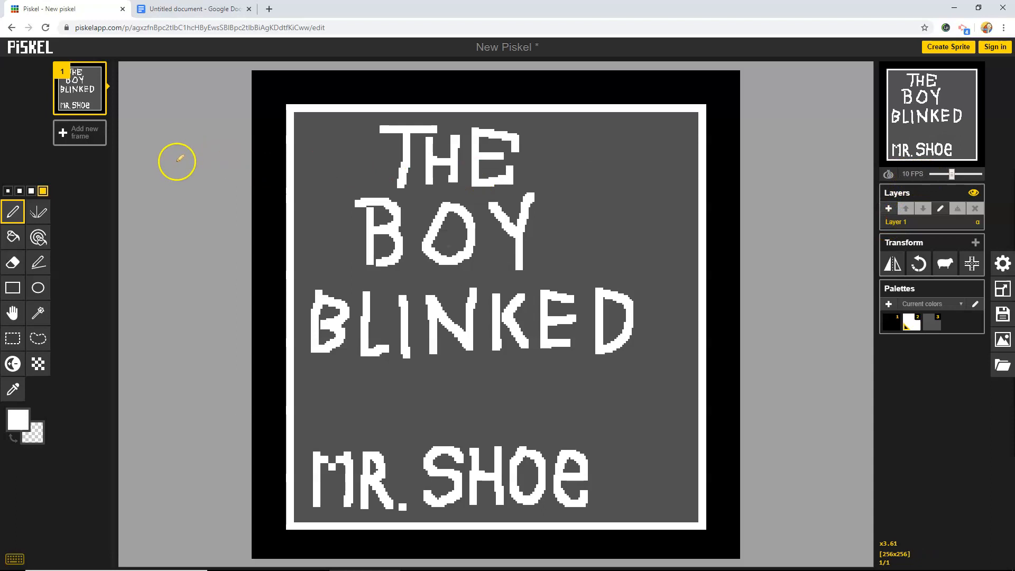
# Duplicate the title frame until the animation has ten identical title frames.
pyautogui.click(97, 105)
pyautogui.click(97, 106)
pyautogui.click(97, 106)
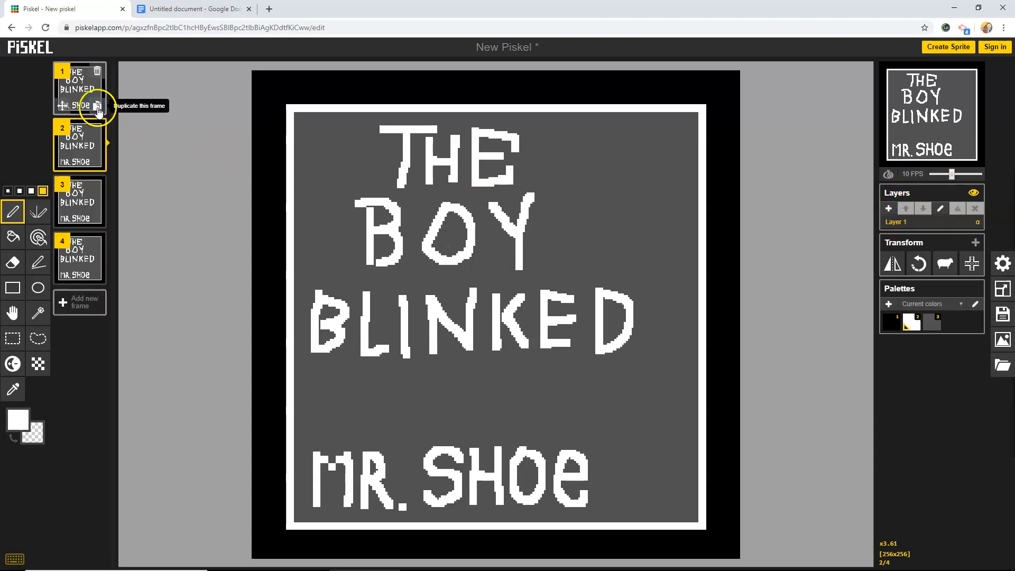
pyautogui.click(97, 105)
pyautogui.click(97, 106)
pyautogui.click(97, 105)
pyautogui.click(98, 106)
pyautogui.click(98, 106)
pyautogui.scroll(-1, 70, 451)
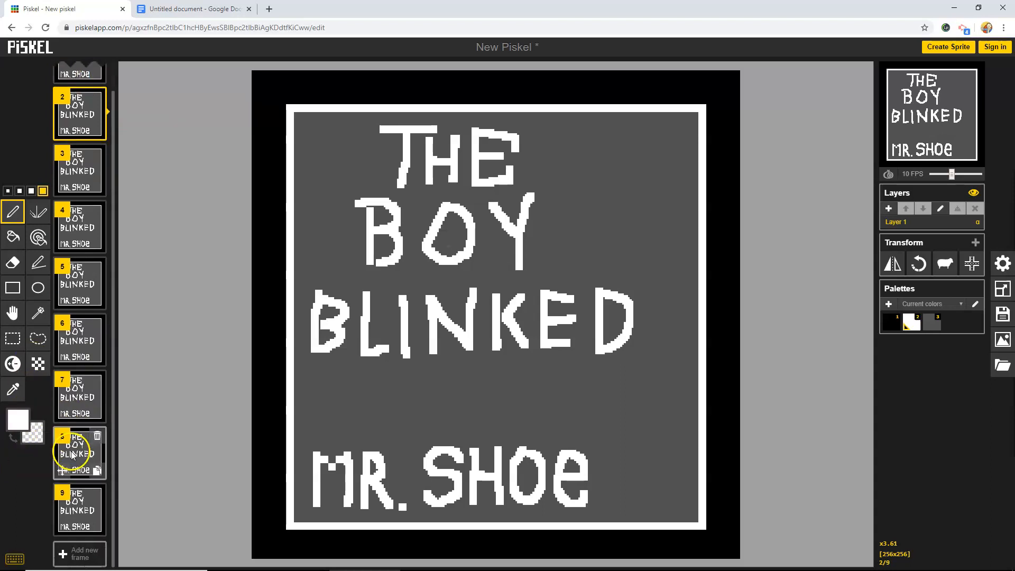
pyautogui.click(97, 528)
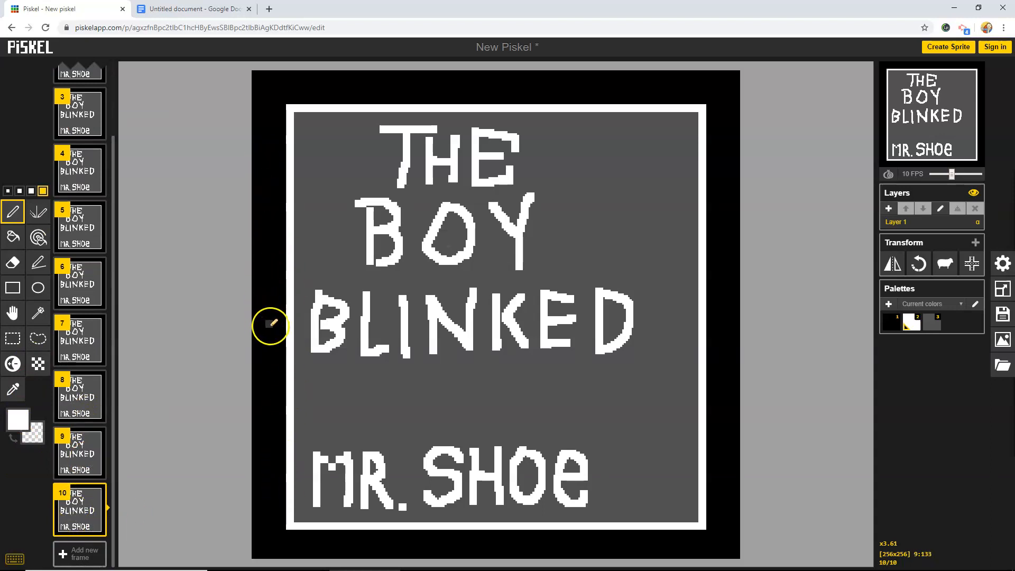
# Add a blank eleventh frame after the ten title frames and make it the frame being edited.
pyautogui.moveTo(99, 388)
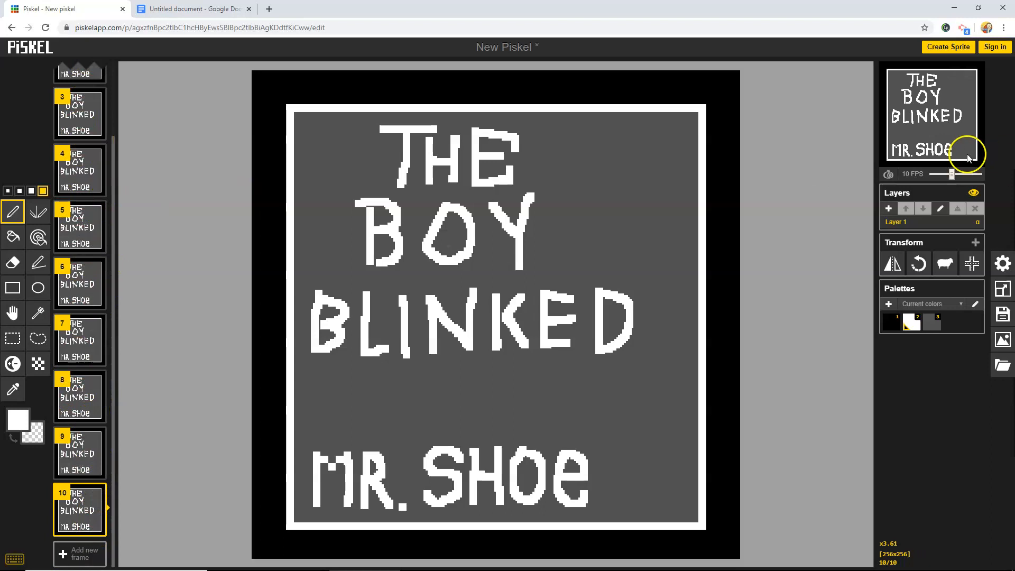
pyautogui.click(81, 557)
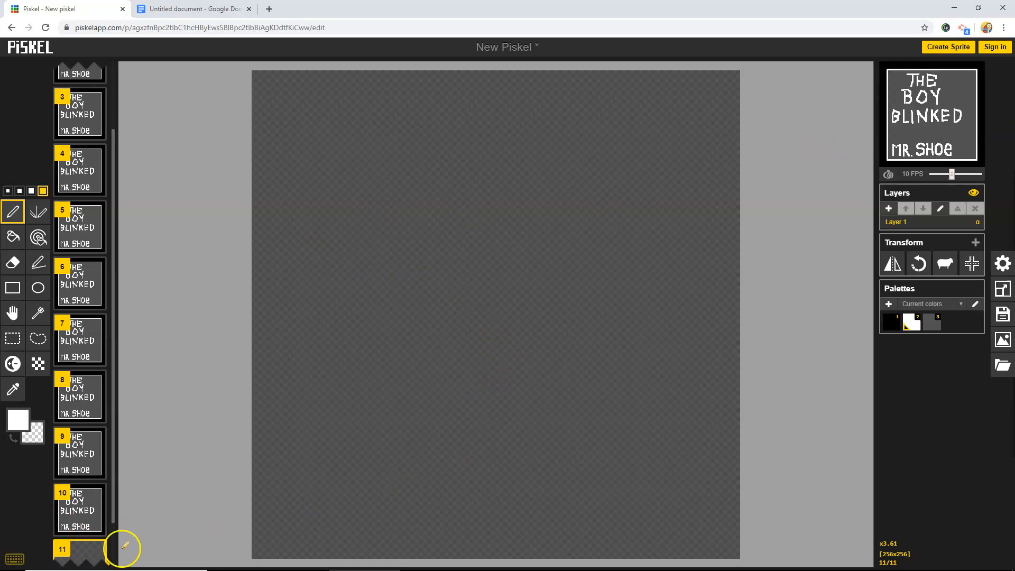
pyautogui.click(71, 556)
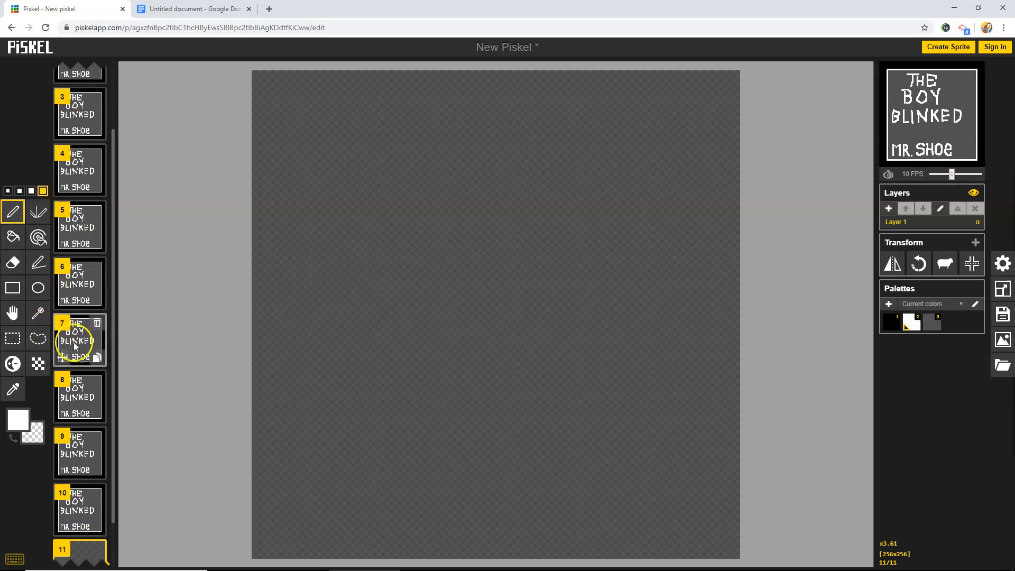
# Draw a large upright oval in black with the Circle tool as the outline of the boy's head.
pyautogui.click(18, 420)
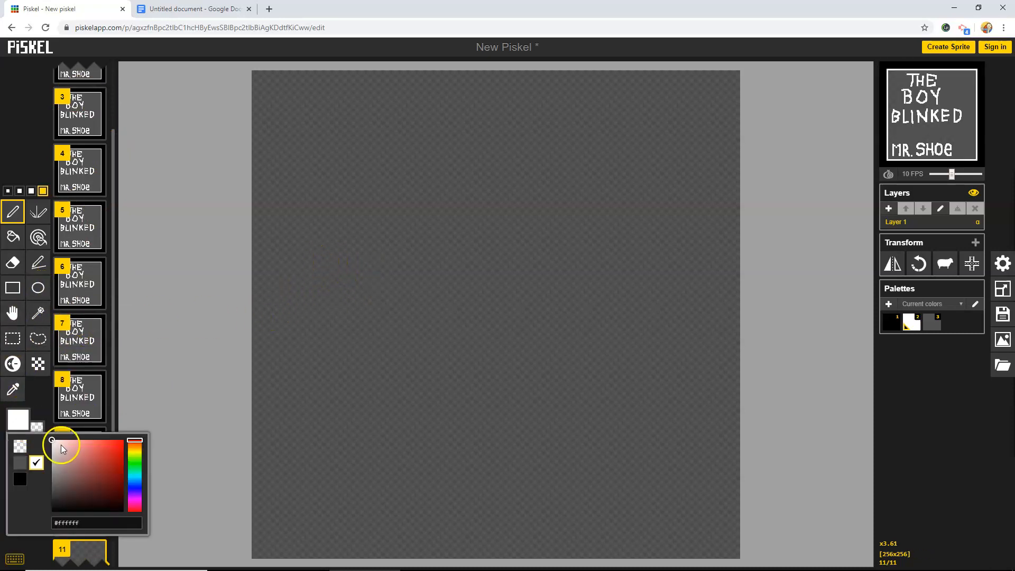
pyautogui.click(20, 479)
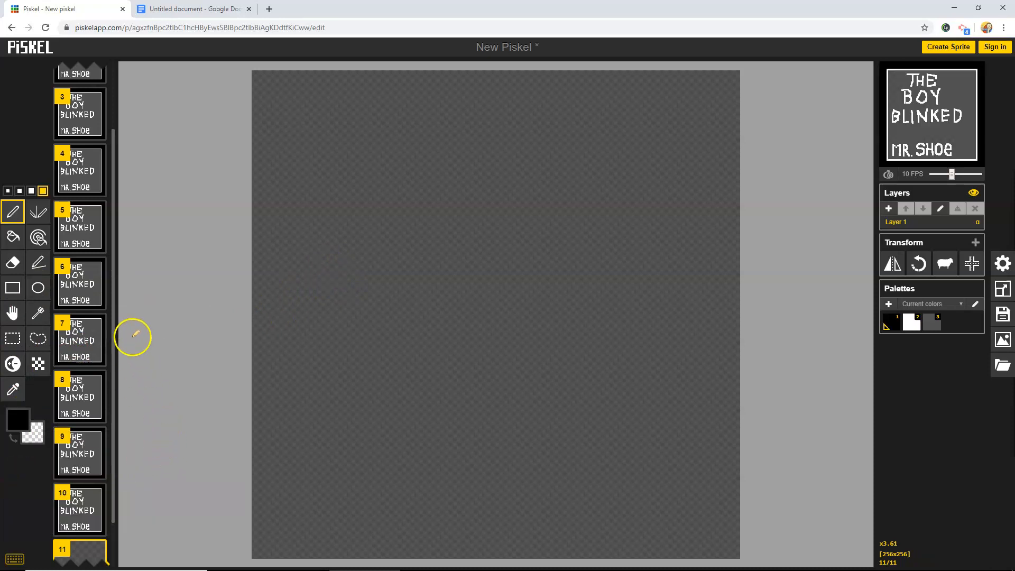
pyautogui.click(36, 289)
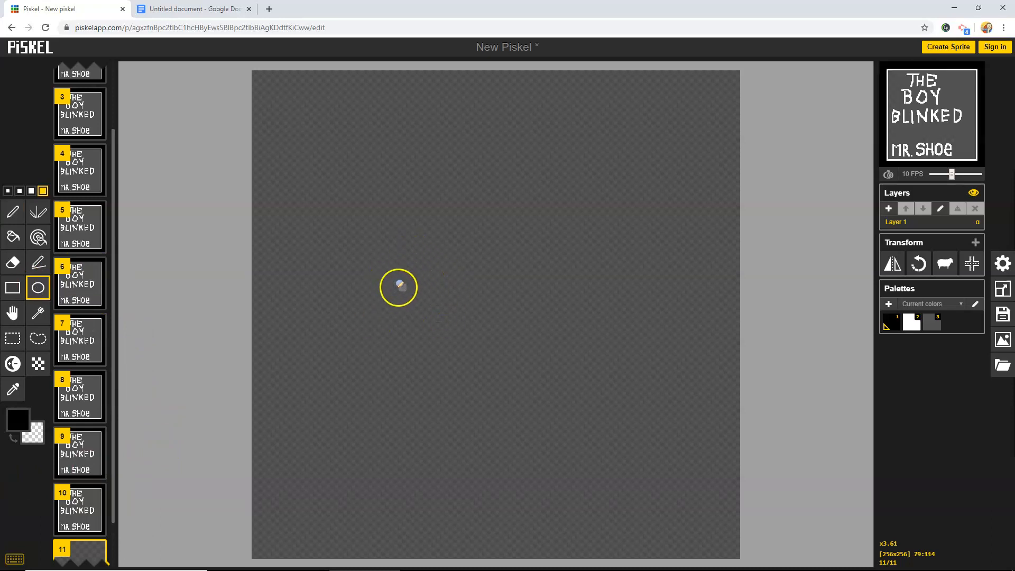
pyautogui.moveTo(394, 217); pyautogui.dragTo(620, 514)
# Select the oval head outline with a rectangular selection and move it up and left toward the centre of the canvas.
pyautogui.click(14, 341)
pyautogui.moveTo(338, 158); pyautogui.dragTo(685, 534)
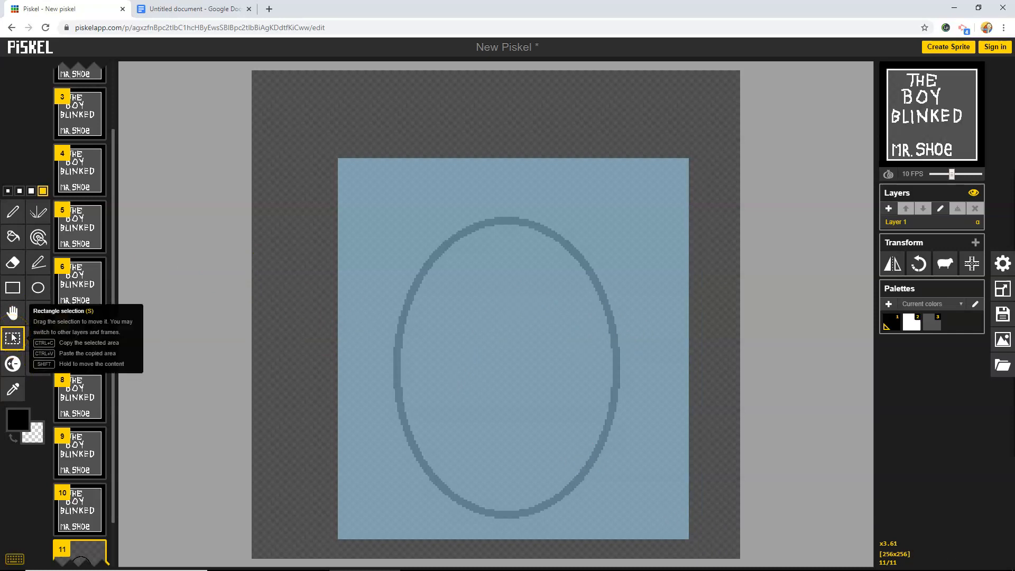
pyautogui.moveTo(516, 362); pyautogui.dragTo(494, 333)
pyautogui.click(681, 276)
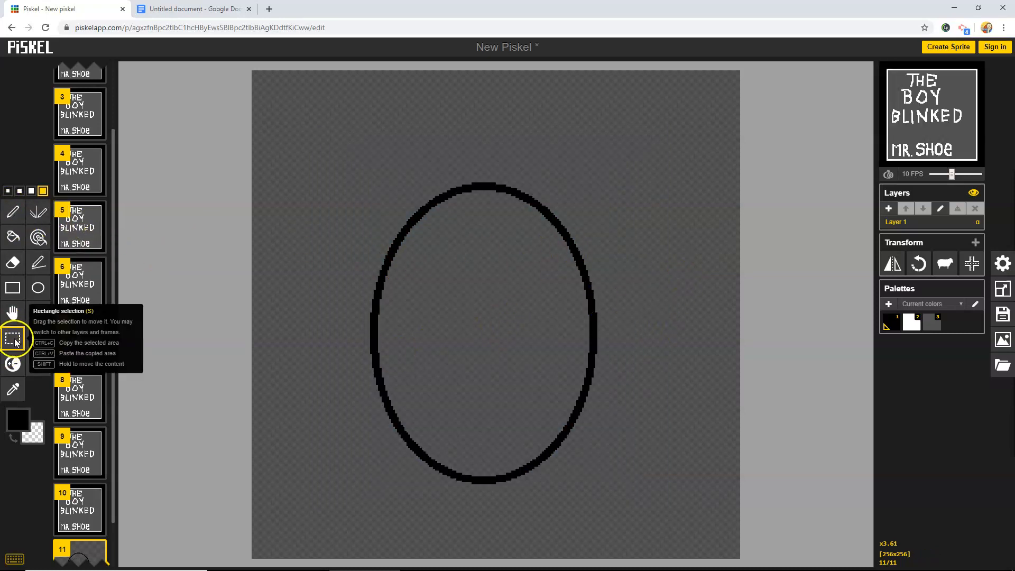
# Fill the head oval with a sandy yellow skin colour.
pyautogui.click(10, 239)
pyautogui.click(18, 419)
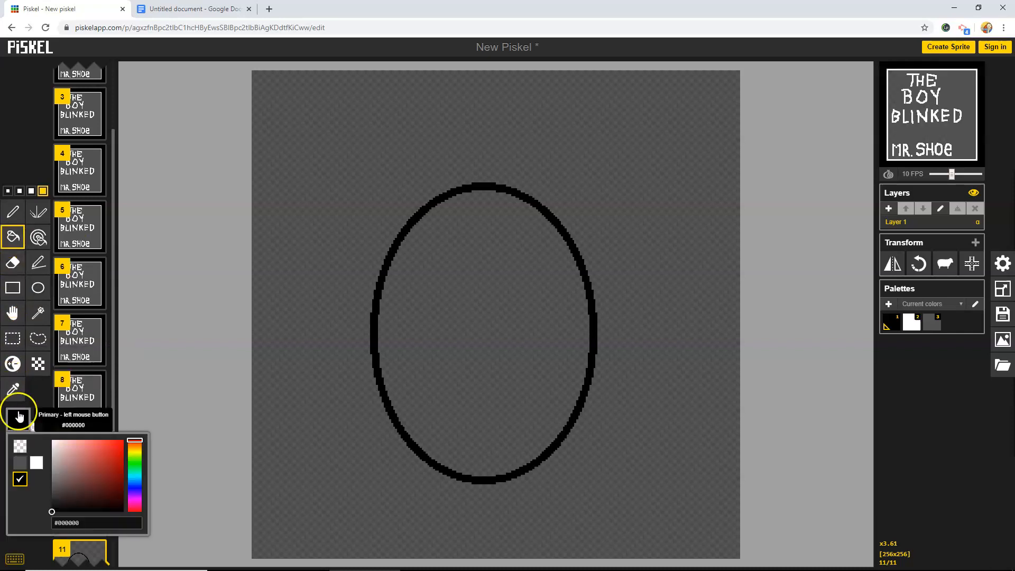
pyautogui.click(134, 449)
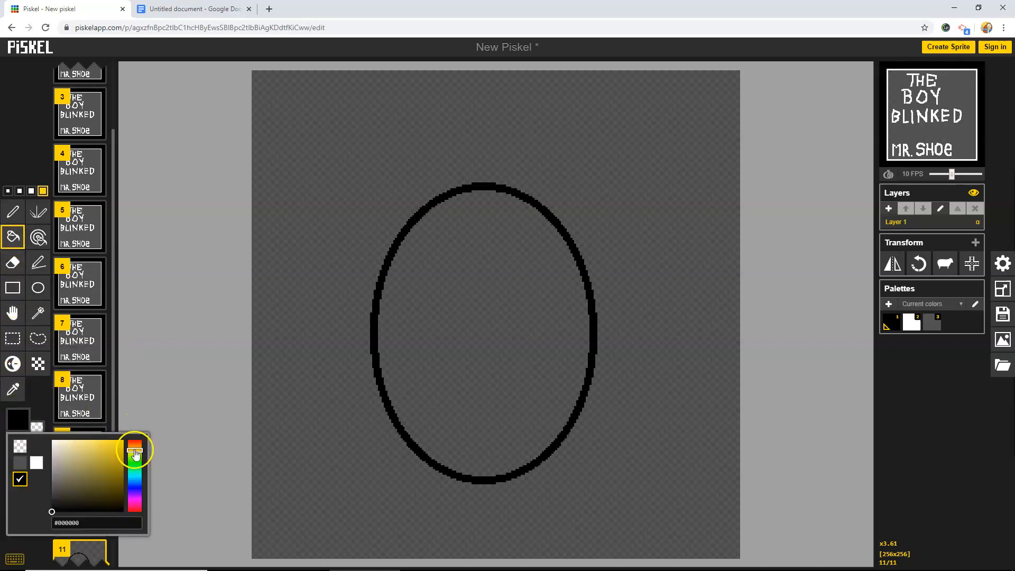
pyautogui.click(88, 448)
pyautogui.click(530, 359)
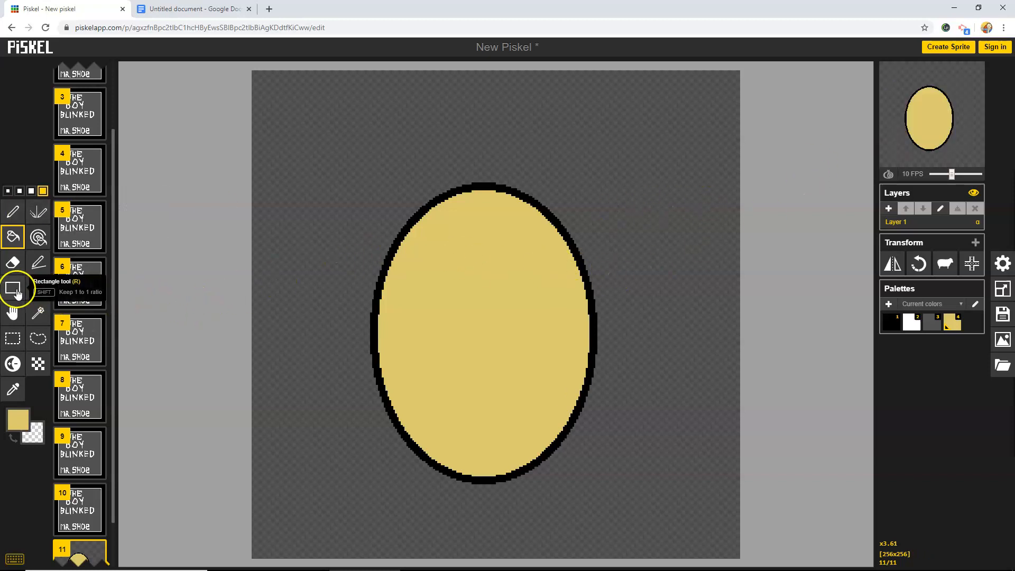
# Draw a crescent-shaped smile in black with a 2-pixel pen on the lower face and paint over its overlong ends in the skin colour.
pyautogui.click(10, 215)
pyautogui.click(31, 190)
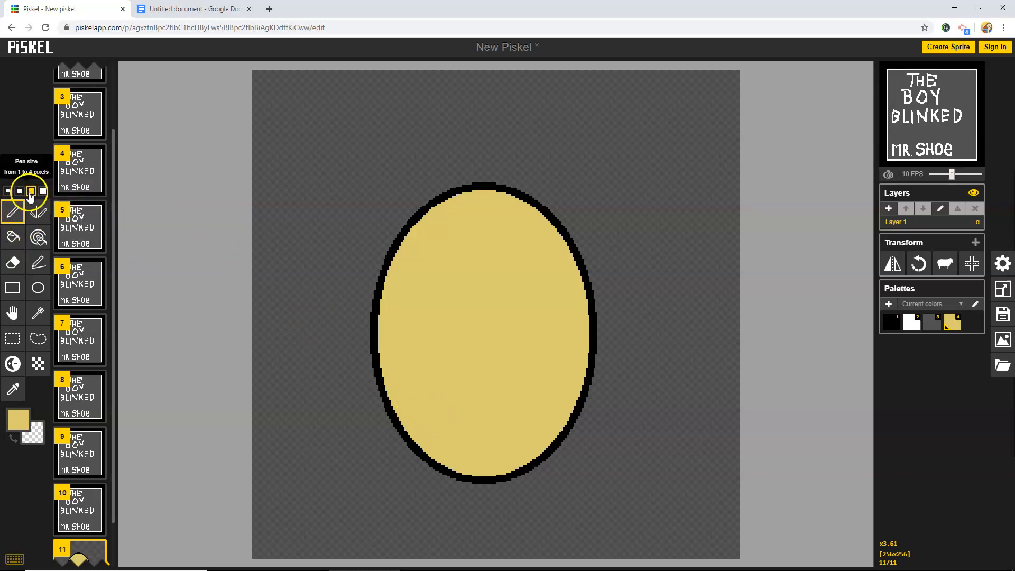
pyautogui.click(20, 191)
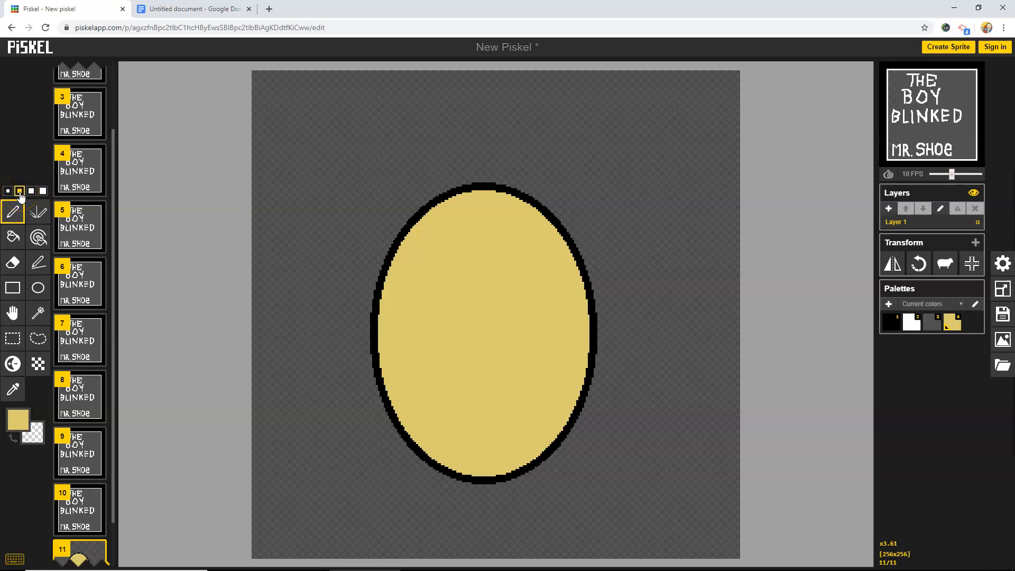
pyautogui.click(17, 420)
pyautogui.click(35, 480)
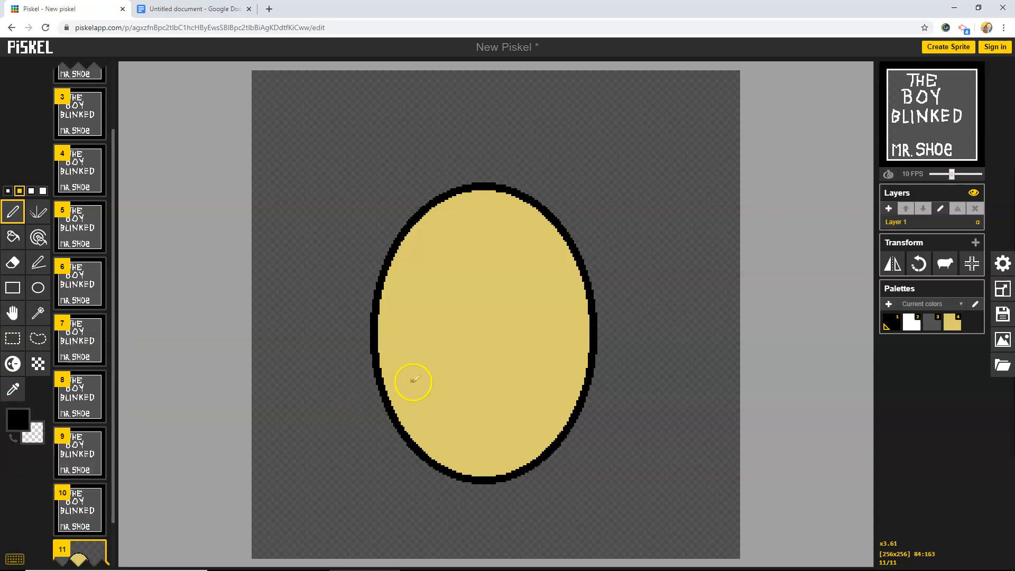
pyautogui.moveTo(498, 447)
pyautogui.mouseDown()
pyautogui.moveTo(543, 421)
pyautogui.moveTo(563, 361)
pyautogui.mouseUp()
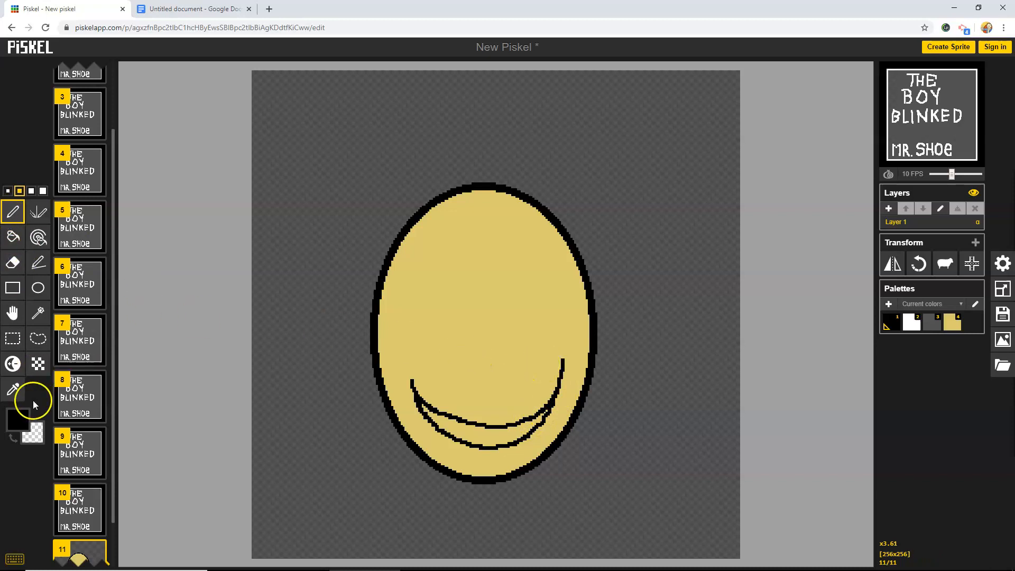
pyautogui.click(18, 417)
pyautogui.click(20, 463)
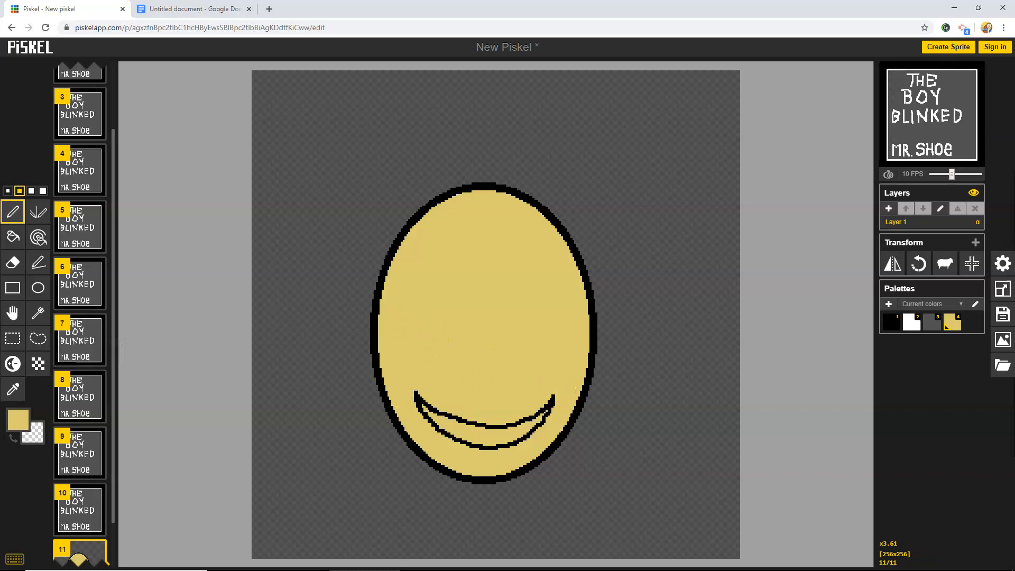
# Fill the inside of the smiling mouth with a light orange.
pyautogui.click(18, 419)
pyautogui.moveTo(133, 448); pyautogui.dragTo(132, 443)
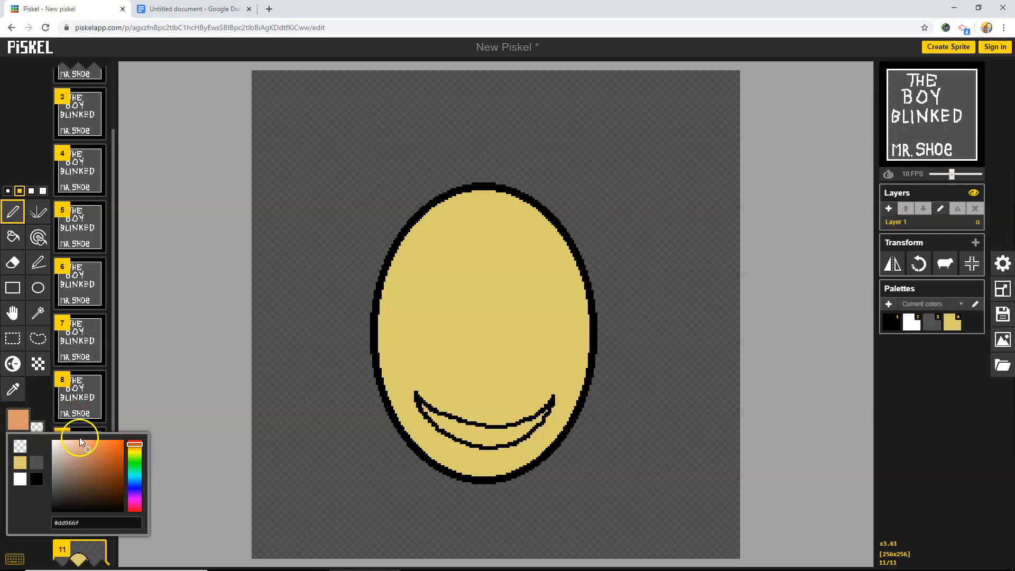
pyautogui.click(13, 236)
pyautogui.click(494, 431)
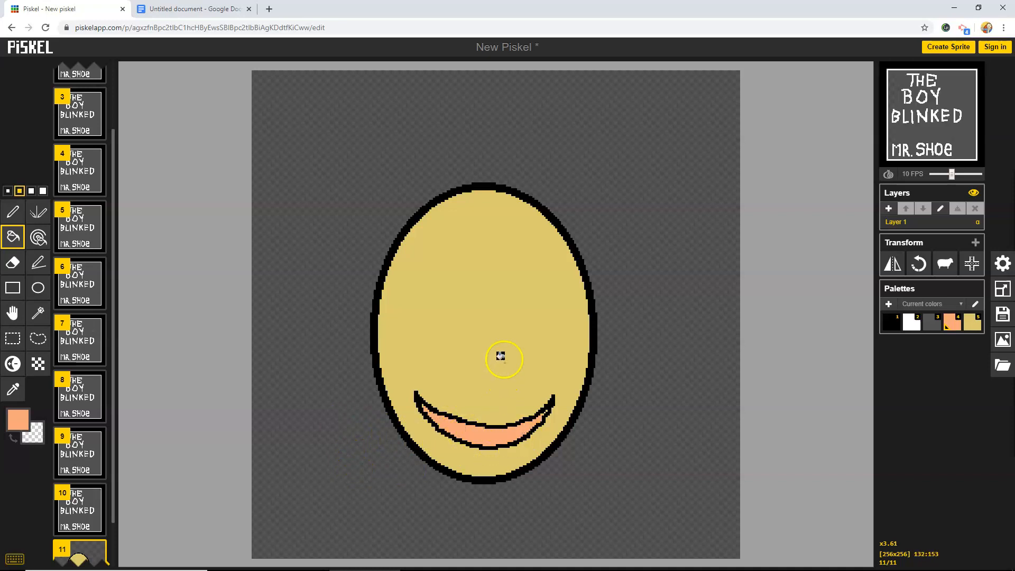
# Set the Pen tool to draw in black for the remaining facial features.
pyautogui.click(13, 210)
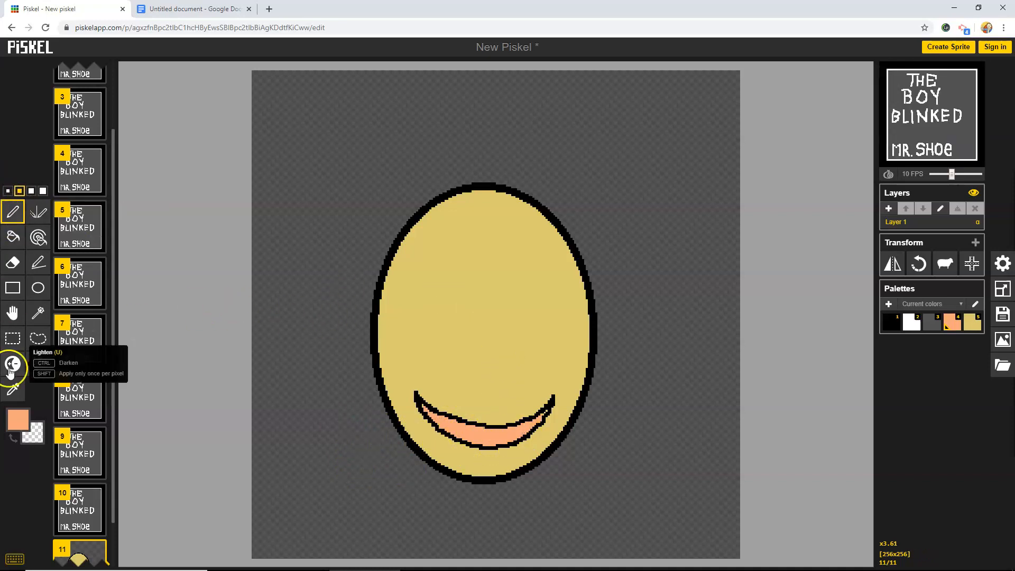
pyautogui.click(18, 420)
pyautogui.click(18, 489)
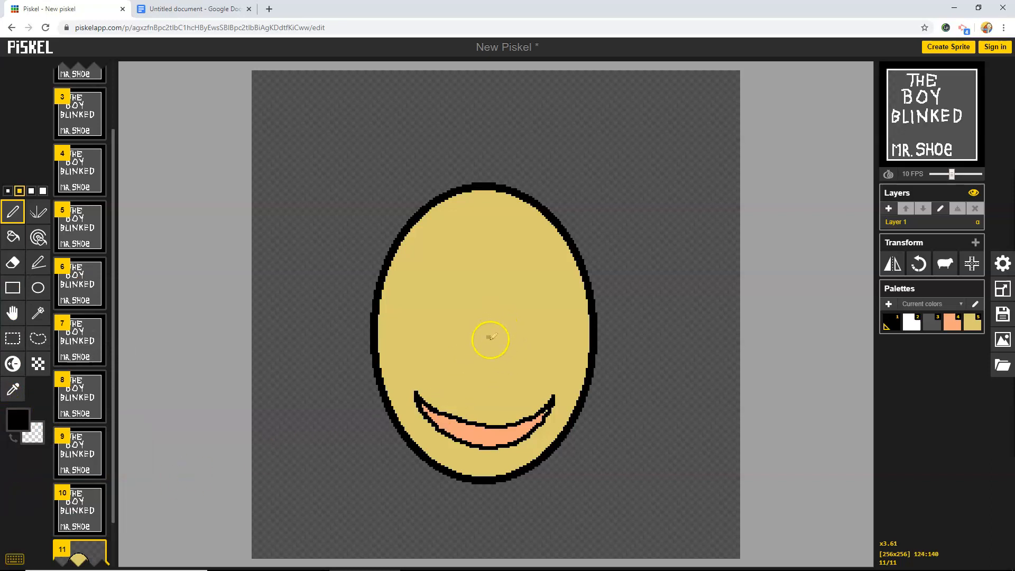
pyautogui.moveTo(510, 378)
pyautogui.mouseDown()
pyautogui.moveTo(506, 387)
pyautogui.moveTo(470, 382)
pyautogui.mouseUp()
pyautogui.moveTo(461, 362); pyautogui.dragTo(447, 367)
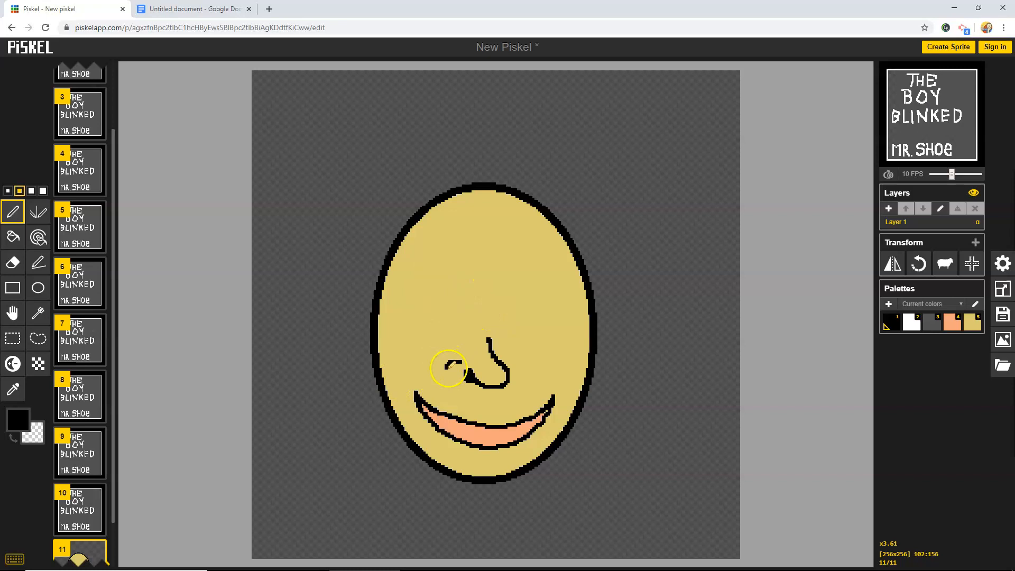
pyautogui.hotkey('ctrl', 'z')
pyautogui.hotkey('ctrl', 'z')
pyautogui.hotkey('ctrl', 'z')
pyautogui.hotkey('ctrl', 'z')
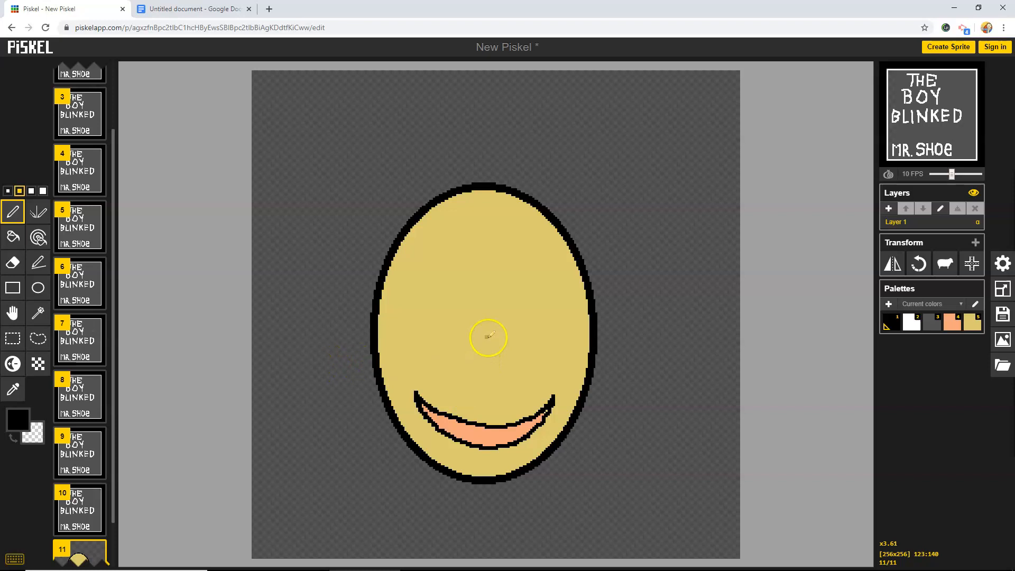
# Draw a curved nose with a separate nostril above the mouth and two upright oval eye outlines above it in black.
pyautogui.moveTo(513, 383); pyautogui.dragTo(480, 381)
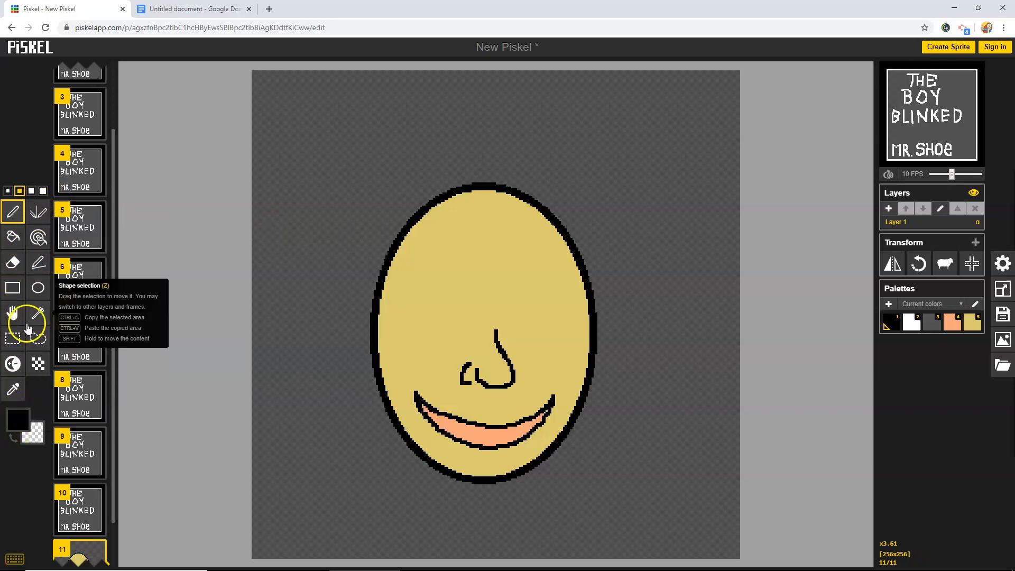
pyautogui.click(40, 289)
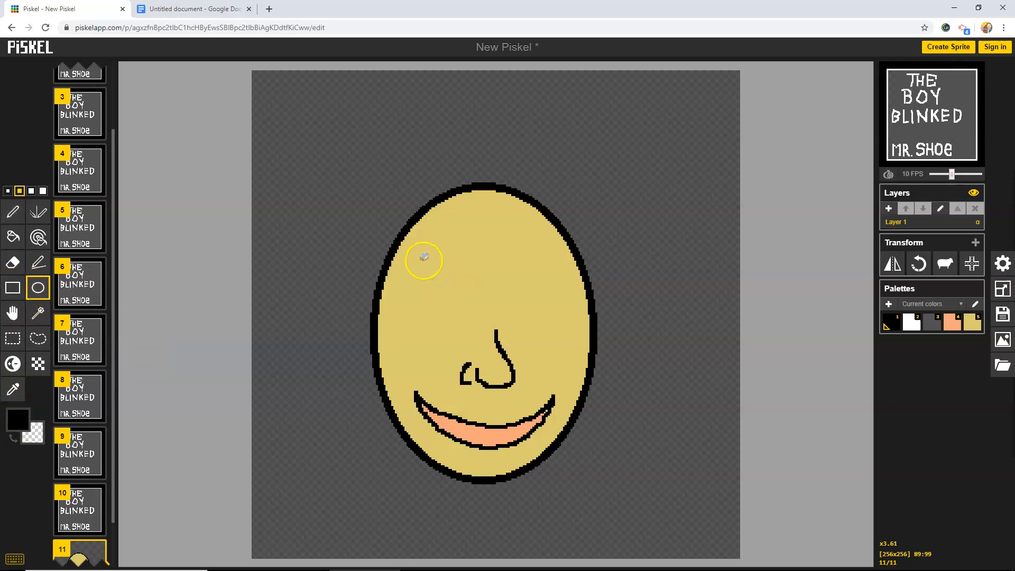
pyautogui.moveTo(422, 247); pyautogui.dragTo(478, 327)
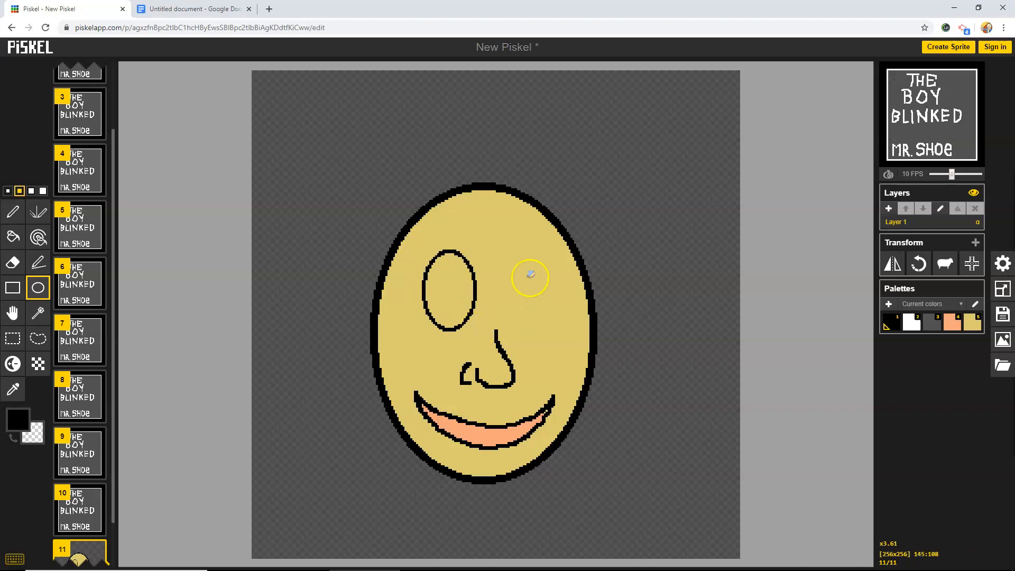
pyautogui.moveTo(503, 252)
pyautogui.mouseDown()
pyautogui.moveTo(546, 331)
pyautogui.moveTo(555, 329)
pyautogui.mouseUp()
# Fill both oval eyes with white.
pyautogui.click(13, 237)
pyautogui.click(19, 419)
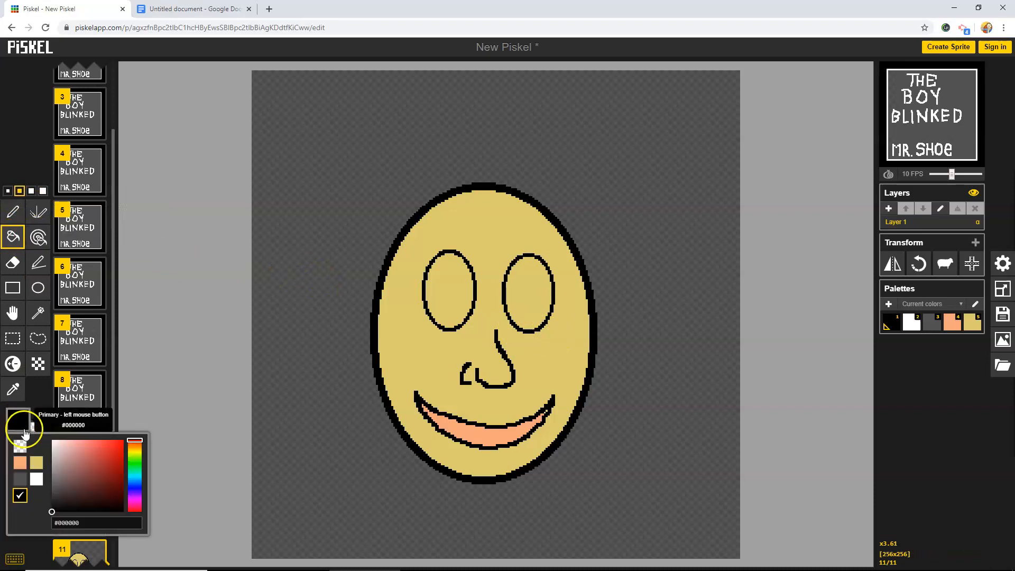
pyautogui.click(37, 480)
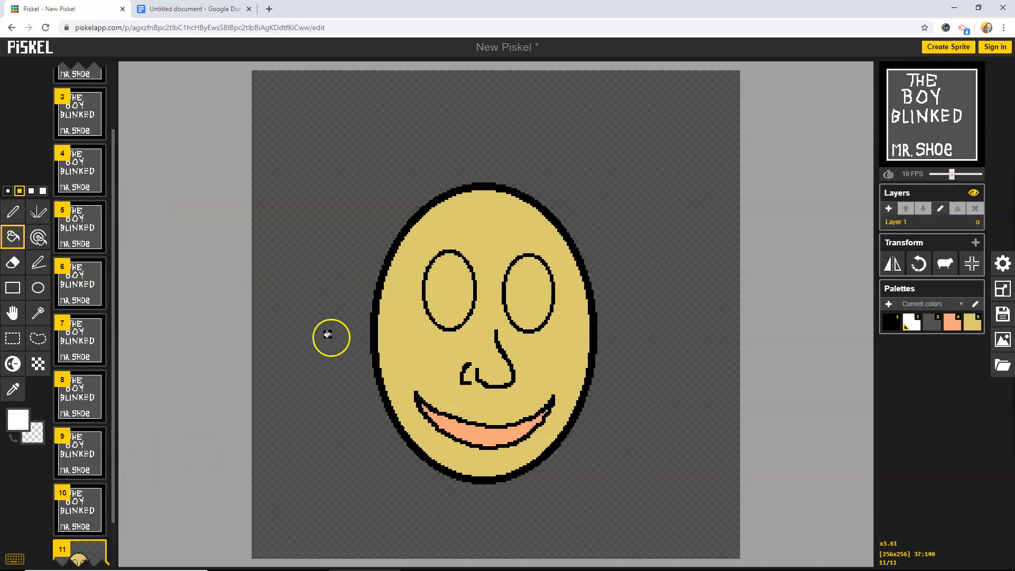
pyautogui.click(452, 288)
pyautogui.click(520, 292)
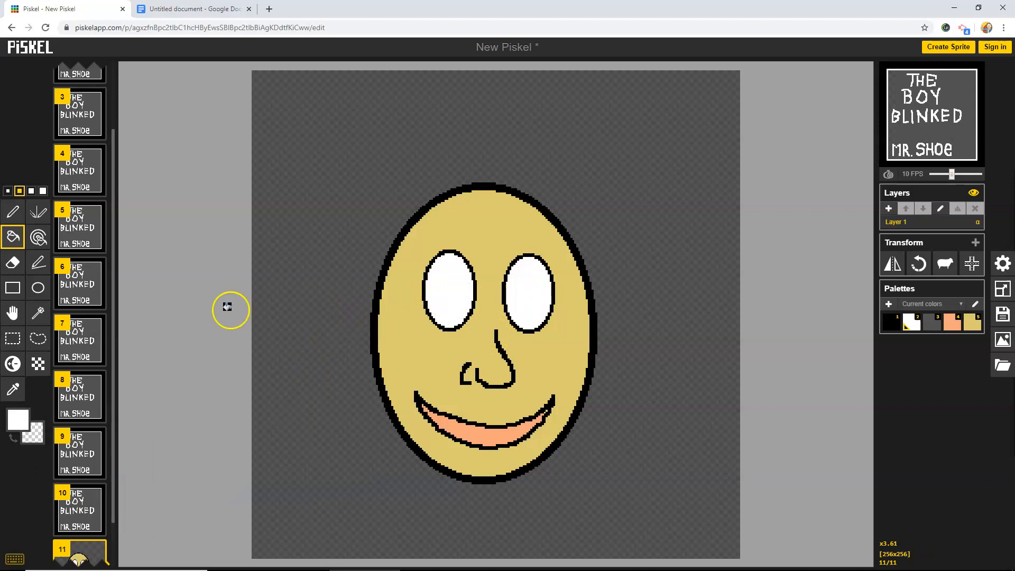
# Draw a spiky hair outline in black over the top of the head with a jagged fringe across the forehead.
pyautogui.click(13, 212)
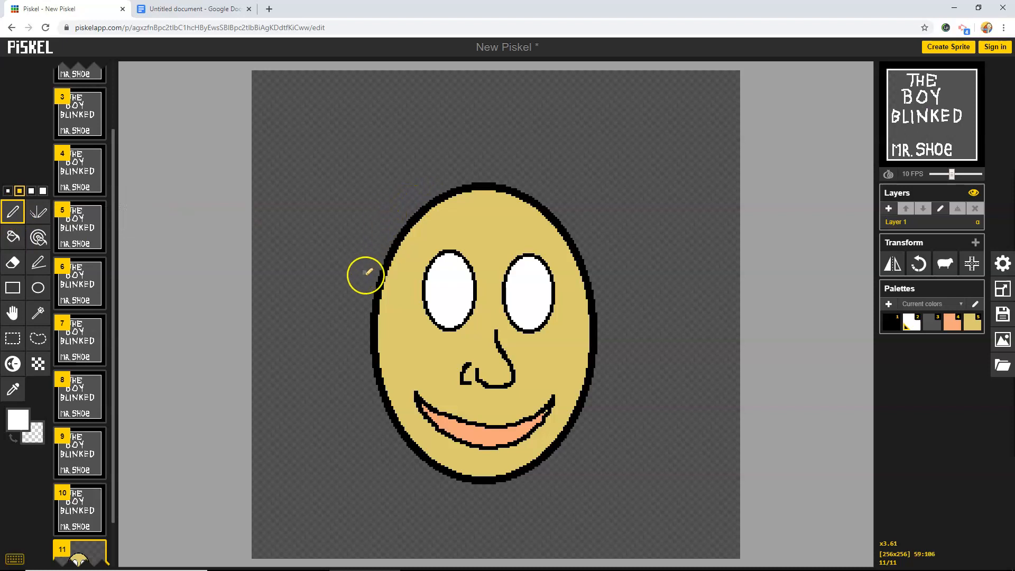
pyautogui.moveTo(376, 247); pyautogui.dragTo(357, 333)
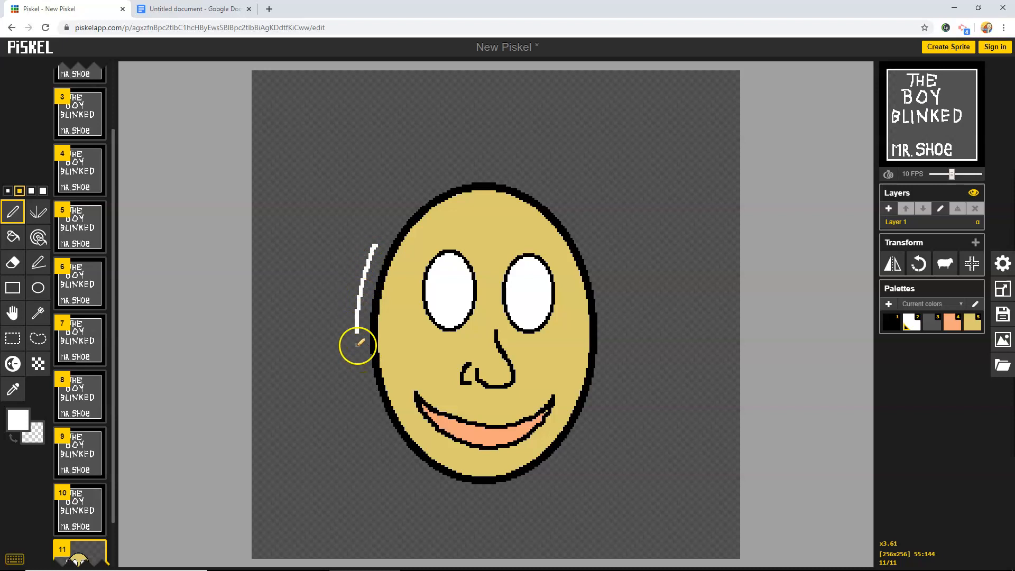
pyautogui.hotkey('ctrl', 'z')
pyautogui.click(18, 418)
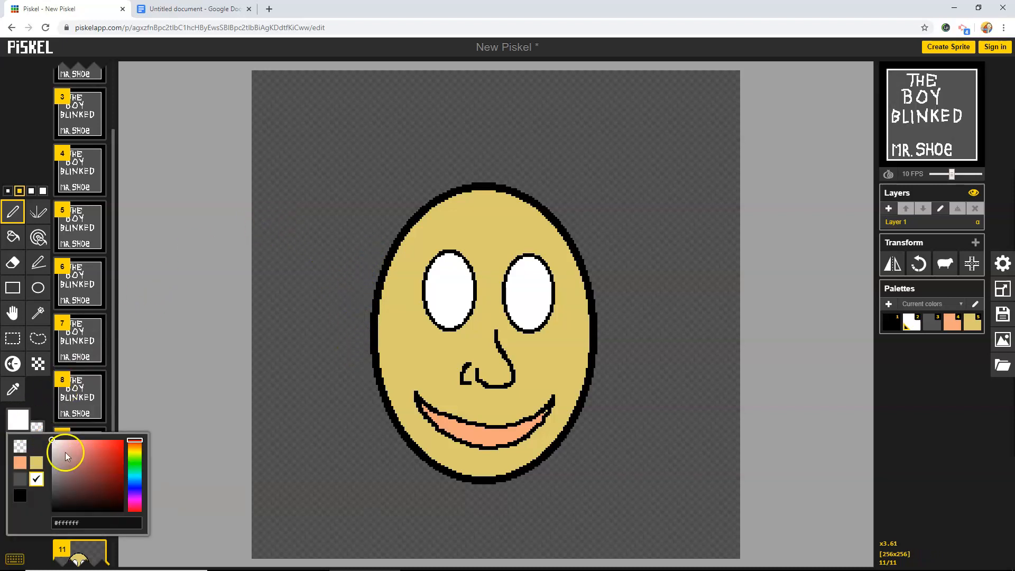
pyautogui.click(24, 494)
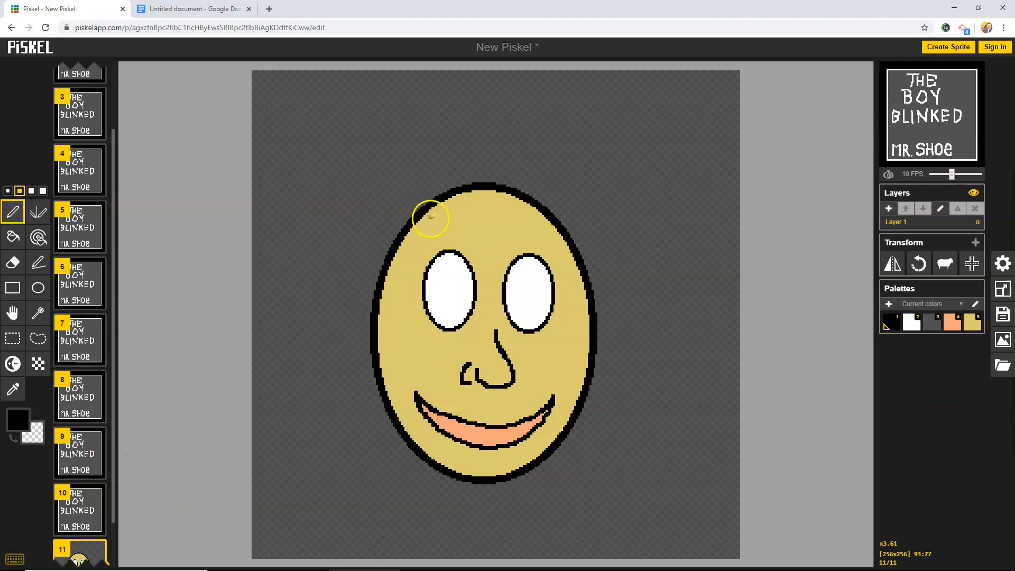
pyautogui.moveTo(488, 241)
pyautogui.mouseDown()
pyautogui.moveTo(498, 220)
pyautogui.moveTo(539, 245)
pyautogui.moveTo(538, 228)
pyautogui.moveTo(596, 257)
pyautogui.moveTo(574, 208)
pyautogui.moveTo(601, 218)
pyautogui.moveTo(549, 169)
pyautogui.moveTo(497, 162)
pyautogui.moveTo(510, 153)
pyautogui.moveTo(442, 181)
pyautogui.moveTo(444, 161)
pyautogui.moveTo(412, 213)
pyautogui.mouseUp()
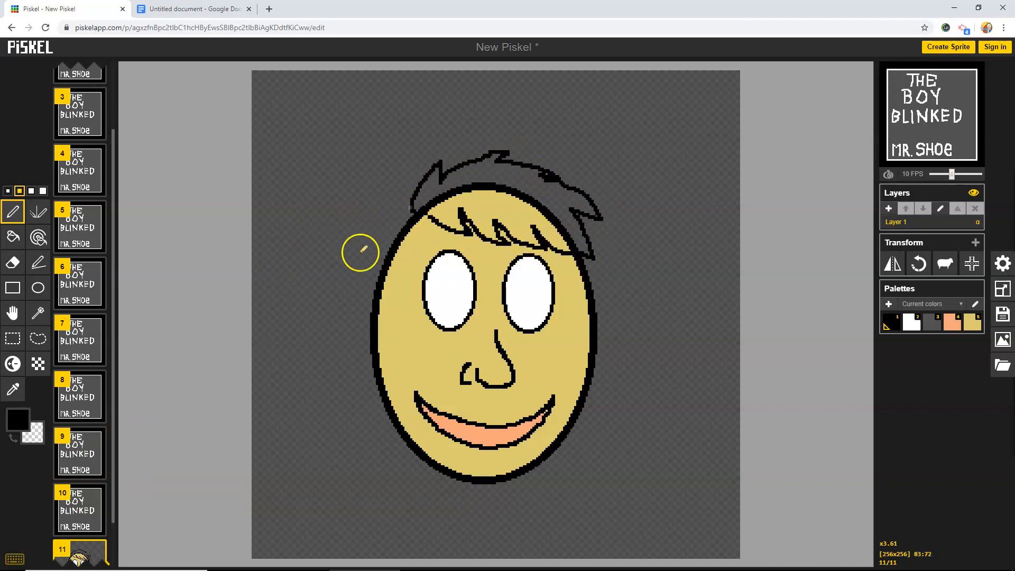
# Extend the black hair outline with a jagged tuft down the left side of the face to about eye level.
pyautogui.moveTo(355, 317)
pyautogui.mouseDown()
pyautogui.moveTo(414, 208)
pyautogui.moveTo(387, 225)
pyautogui.moveTo(368, 256)
pyautogui.moveTo(355, 314)
pyautogui.moveTo(373, 302)
pyautogui.mouseUp()
pyautogui.hotkey('ctrl', 'z')
pyautogui.moveTo(412, 259); pyautogui.dragTo(429, 231)
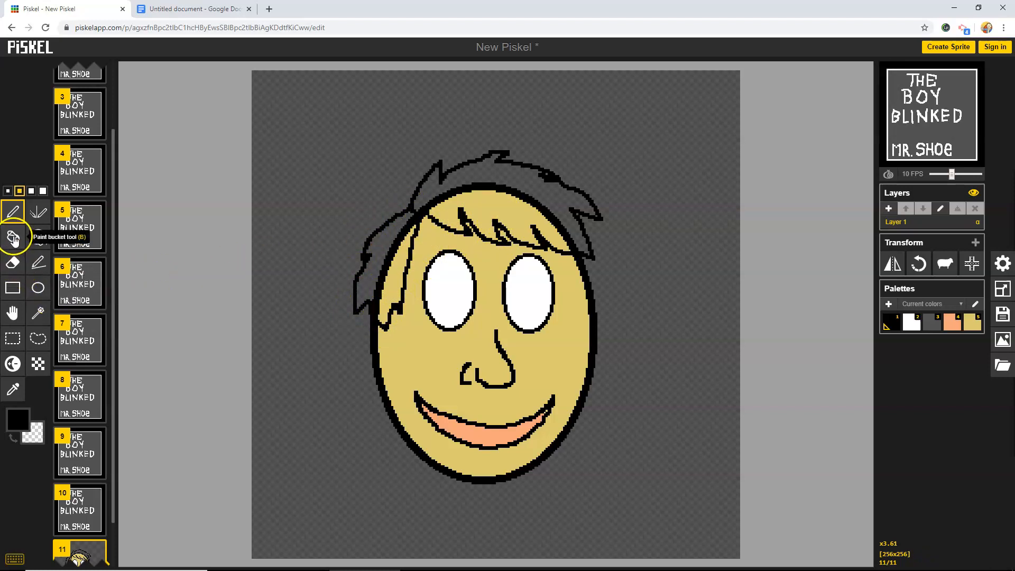
# Fill all sections of the hair, including the fringe and the side tuft, with dark brown #52360f.
pyautogui.click(18, 419)
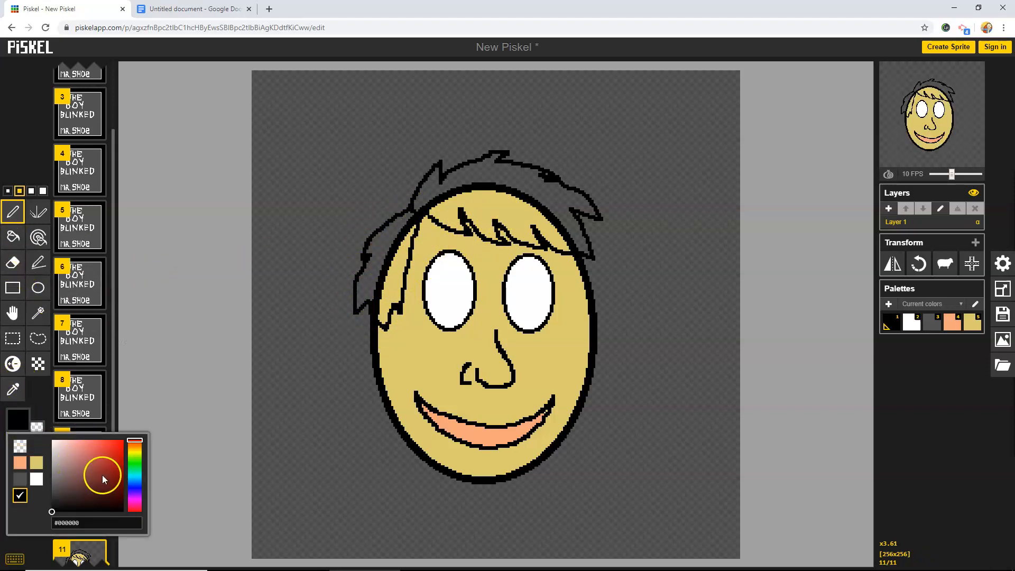
pyautogui.click(135, 447)
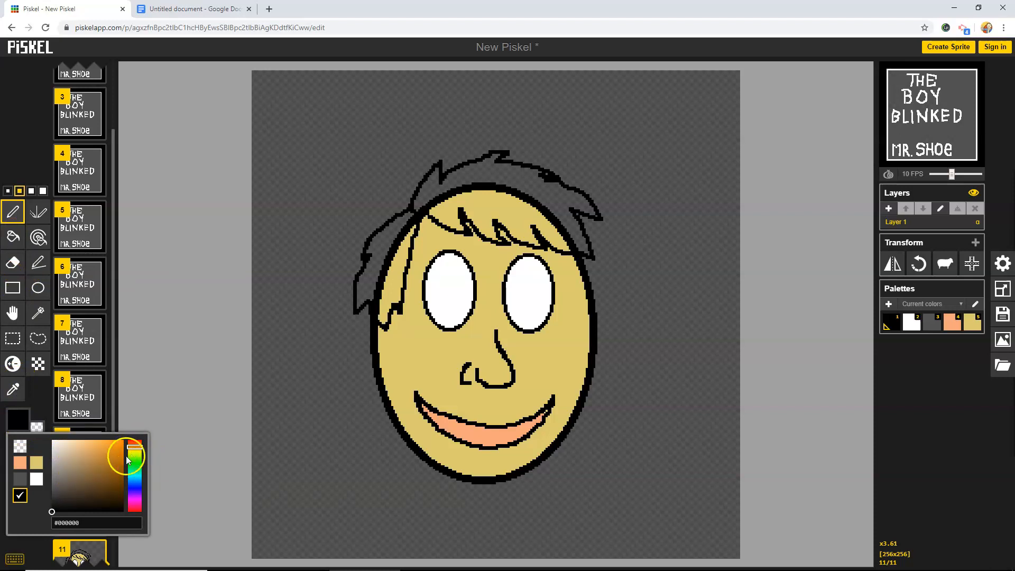
pyautogui.click(111, 492)
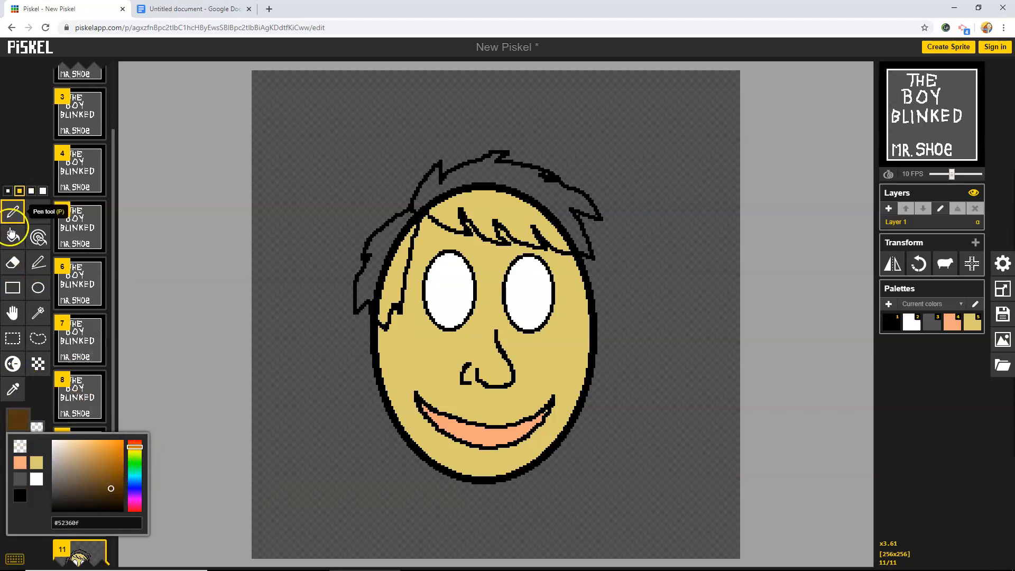
pyautogui.click(13, 237)
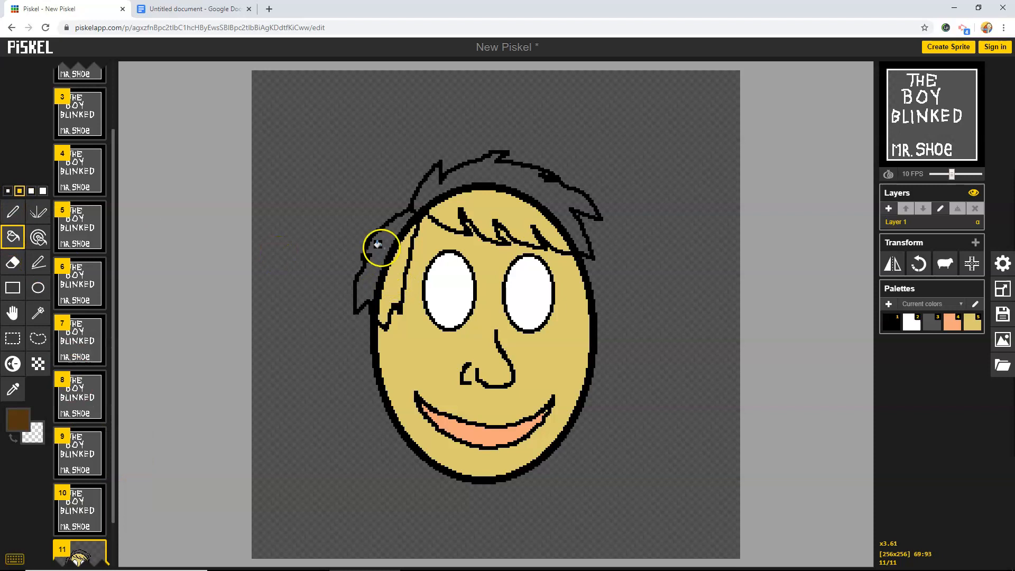
pyautogui.click(397, 226)
pyautogui.click(475, 171)
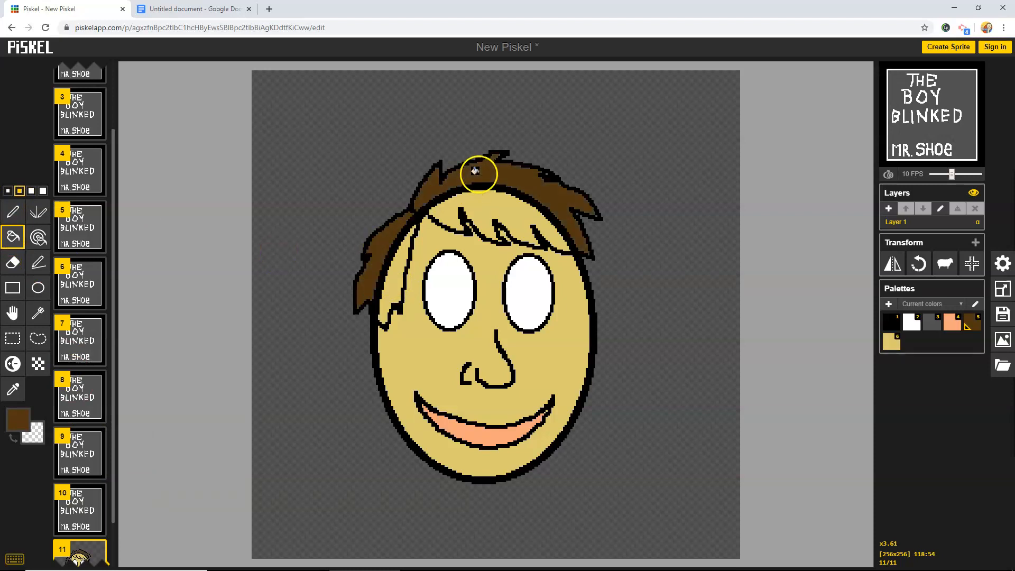
pyautogui.click(492, 209)
pyautogui.click(393, 276)
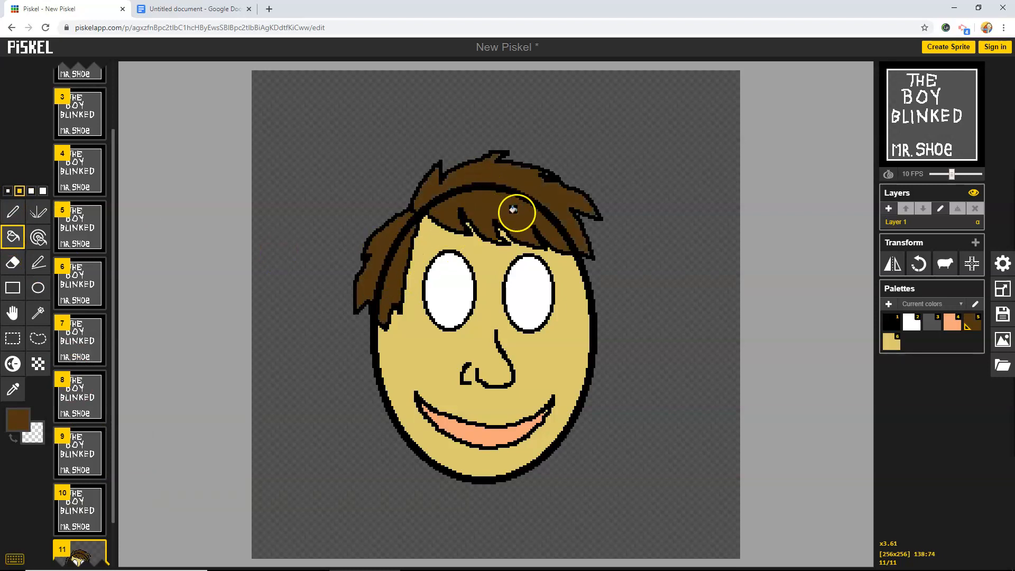
# Try to recolour the black head outline running through the hair with the brown fill.
pyautogui.scroll(2, 528, 205)
pyautogui.scroll(2, 529, 205)
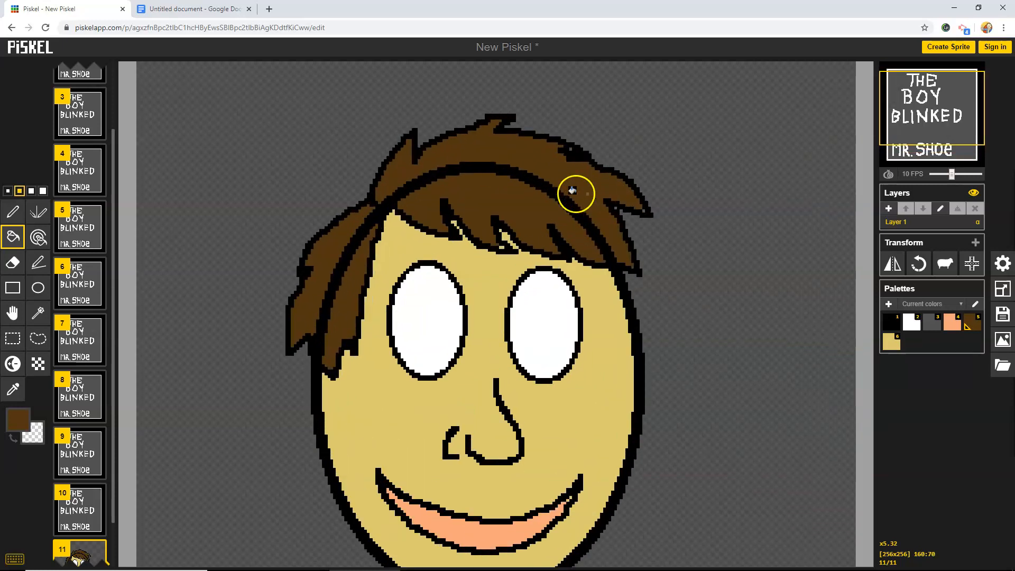
pyautogui.click(527, 179)
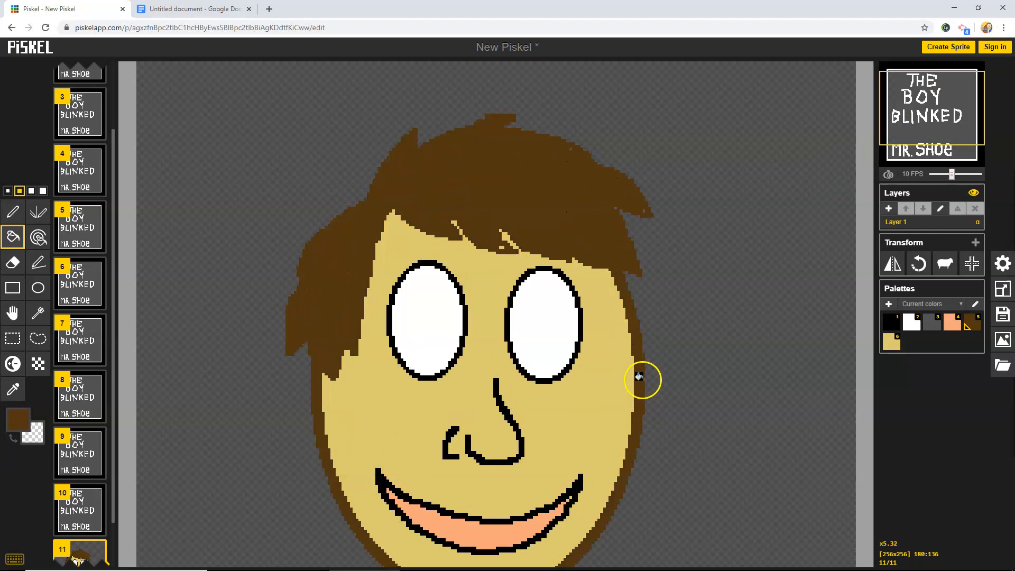
pyautogui.hotkey('ctrl', 'z')
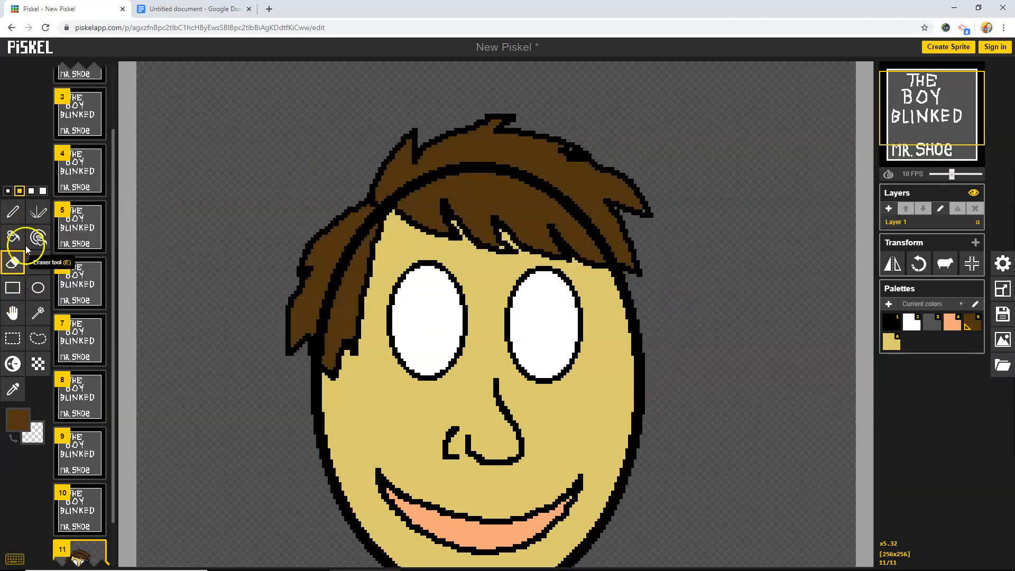
# Erase thin one-pixel-wide gaps separating the head outline from the hair outline at the right hair tip, left tuft and parting.
pyautogui.click(7, 190)
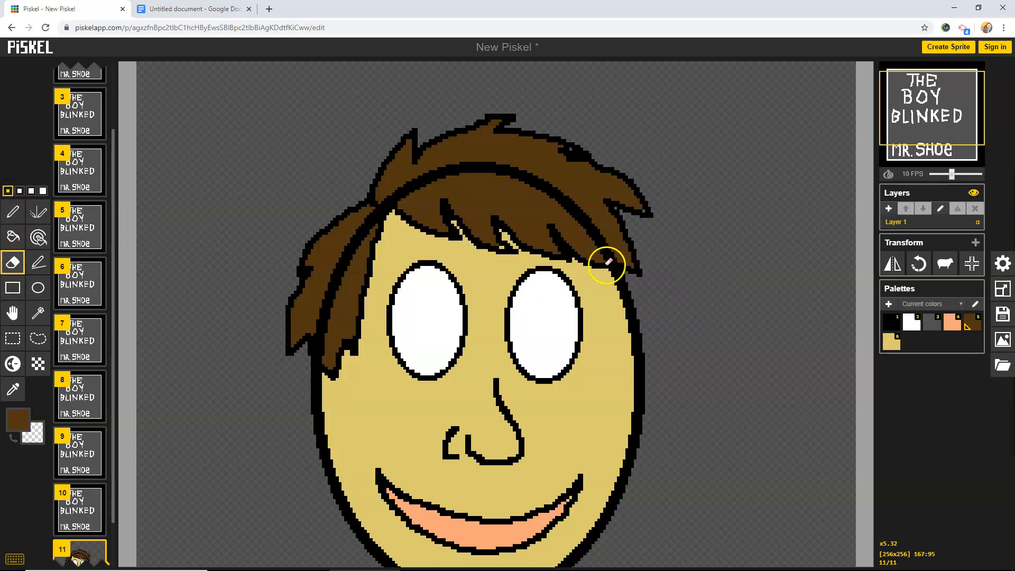
pyautogui.moveTo(611, 260); pyautogui.dragTo(626, 260)
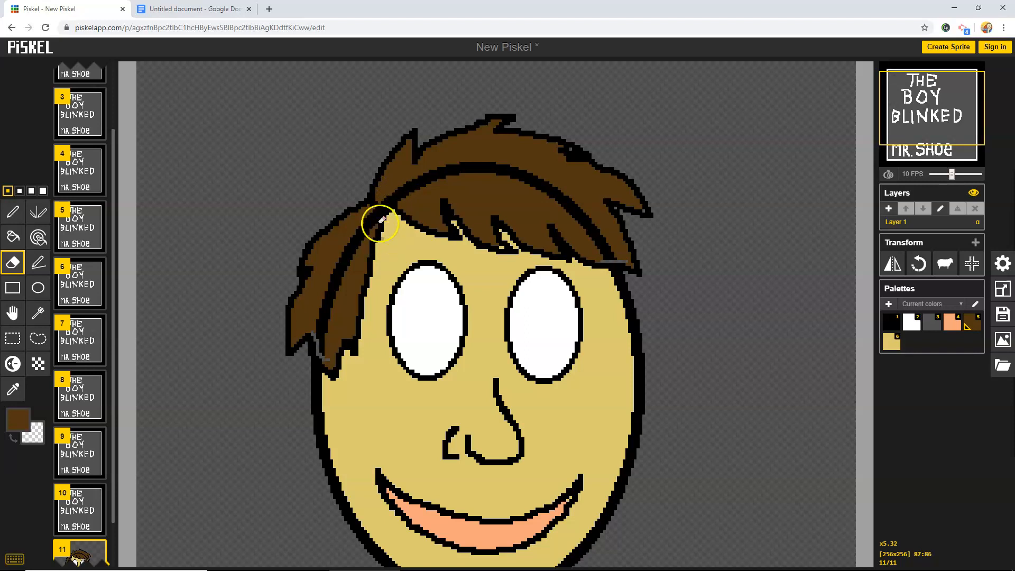
pyautogui.scroll(5, 370, 198)
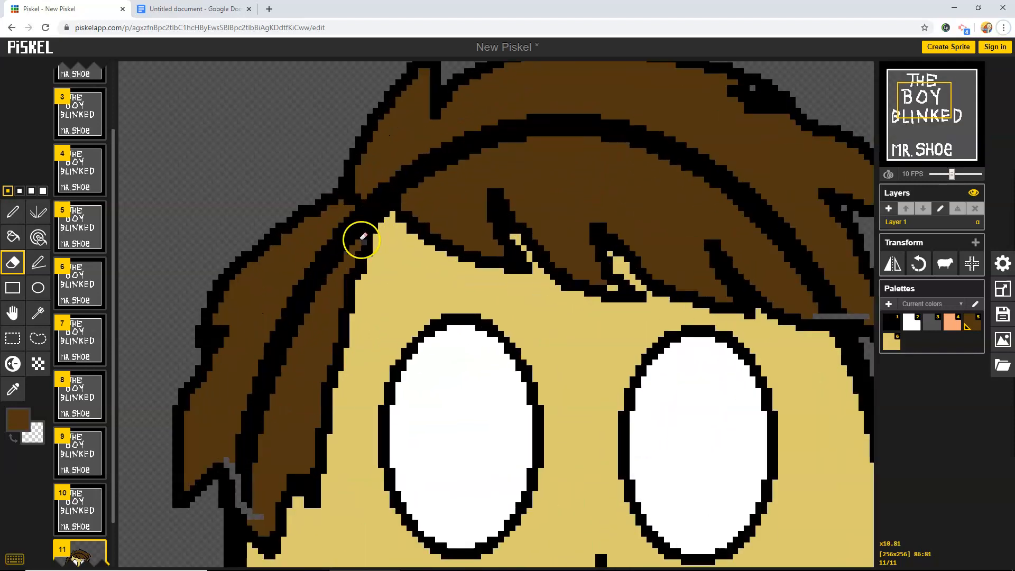
pyautogui.moveTo(360, 240)
pyautogui.mouseDown()
pyautogui.moveTo(357, 215)
pyautogui.moveTo(379, 197)
pyautogui.moveTo(410, 207)
pyautogui.mouseUp()
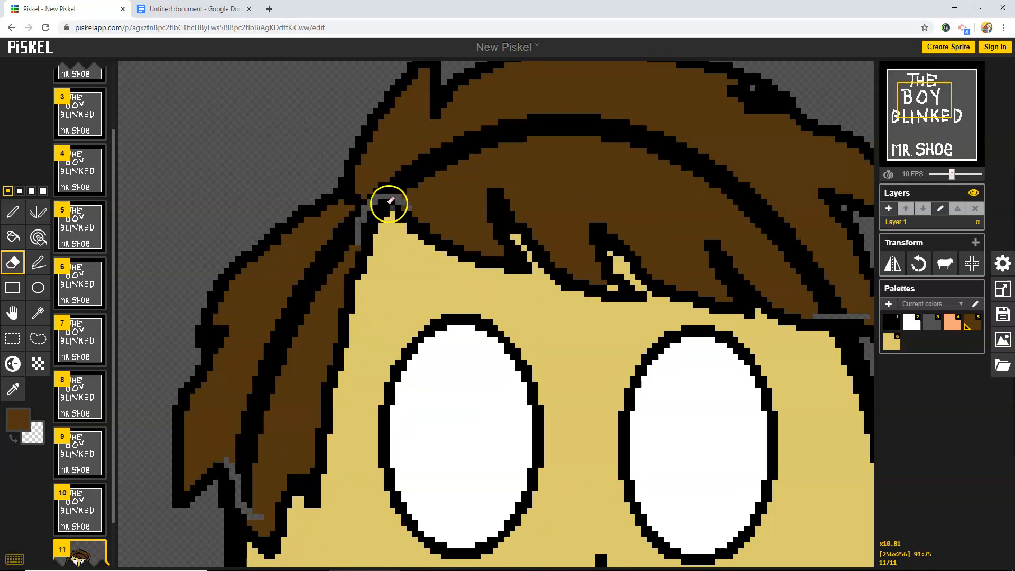
# Fill the black head outline arching through the upper hair with the same brown.
pyautogui.click(13, 389)
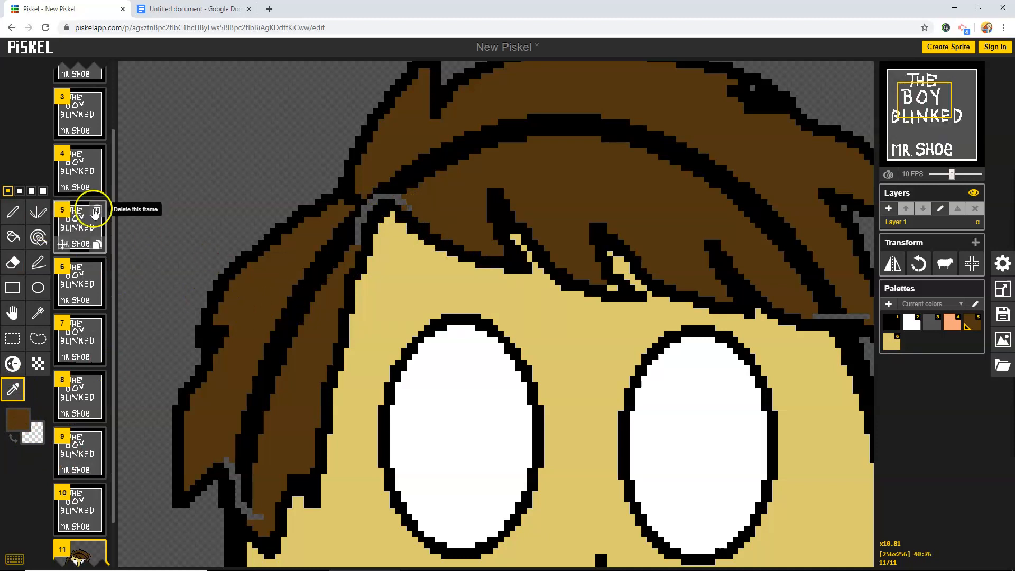
pyautogui.click(13, 237)
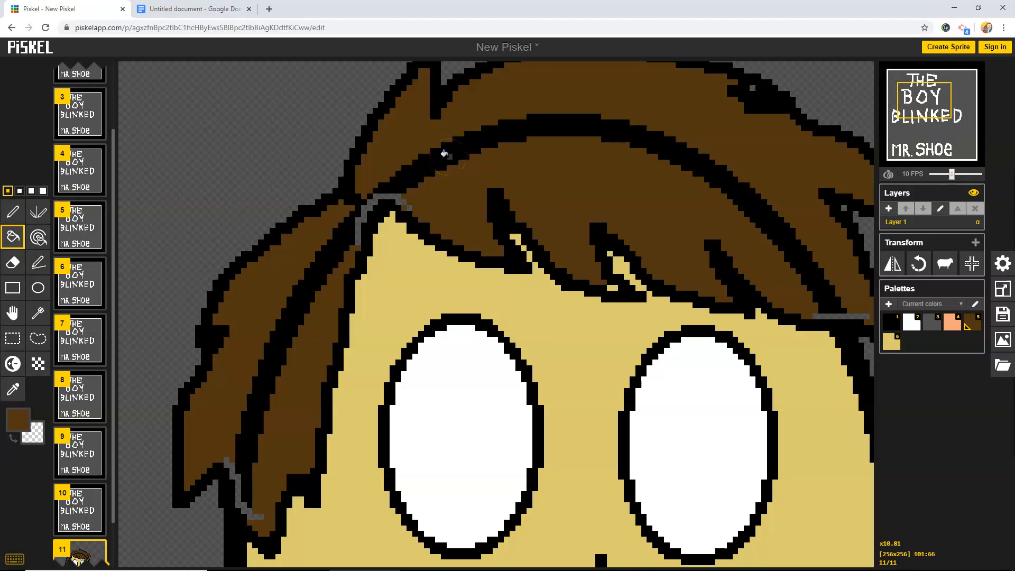
pyautogui.click(410, 170)
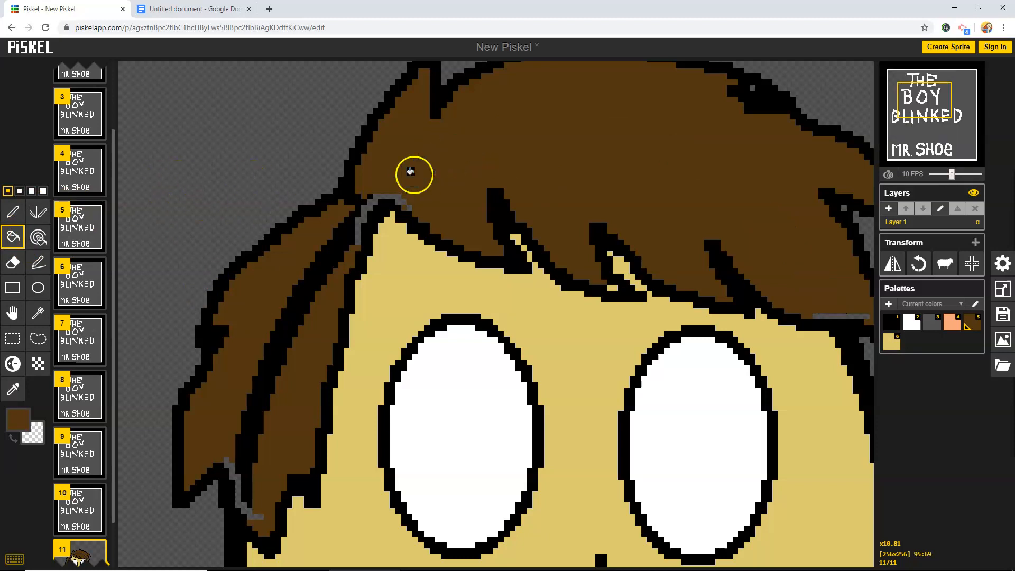
# Try to fill the remaining head outline inside the left tuft with brown.
pyautogui.click(334, 252)
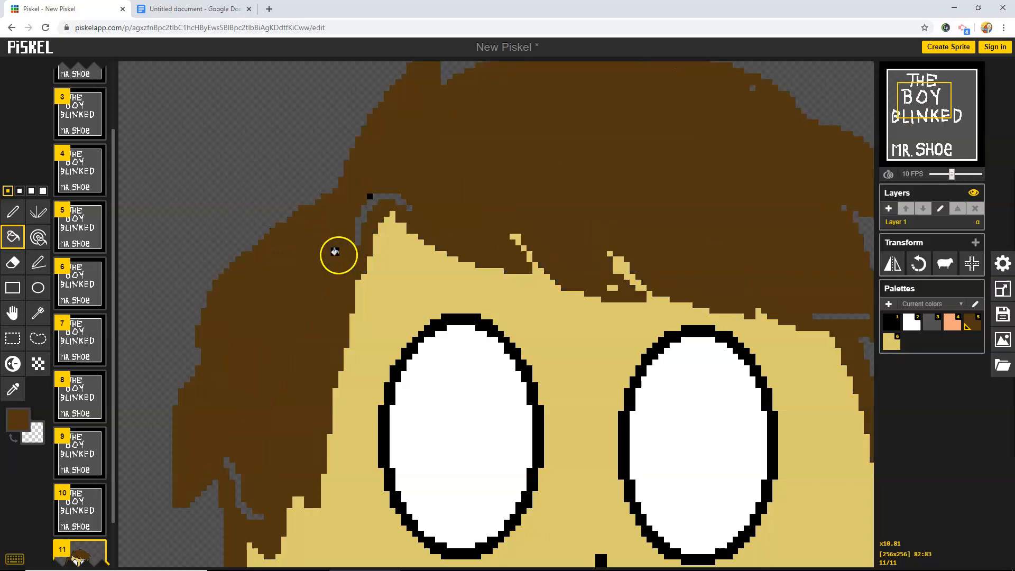
pyautogui.hotkey('ctrl', 'z')
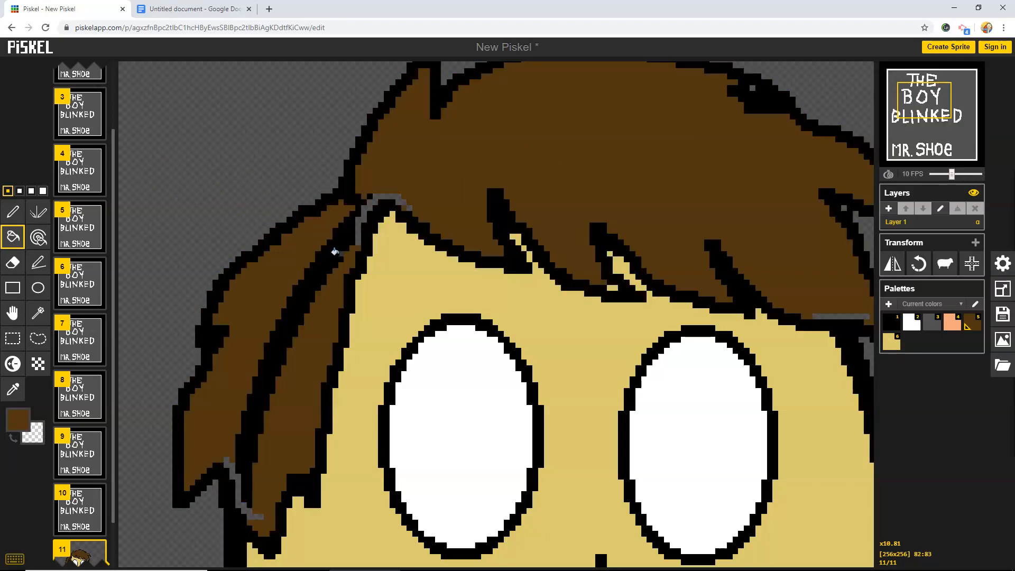
pyautogui.click(356, 191)
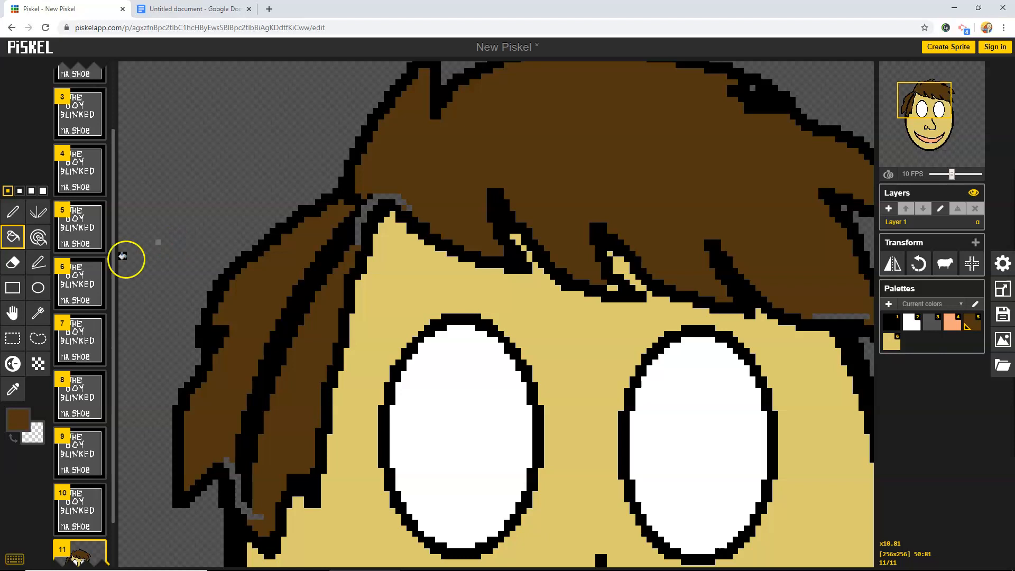
# Erase the black pixels still joining the outlines at the hair parting and fill the erased gap with brown.
pyautogui.click(12, 263)
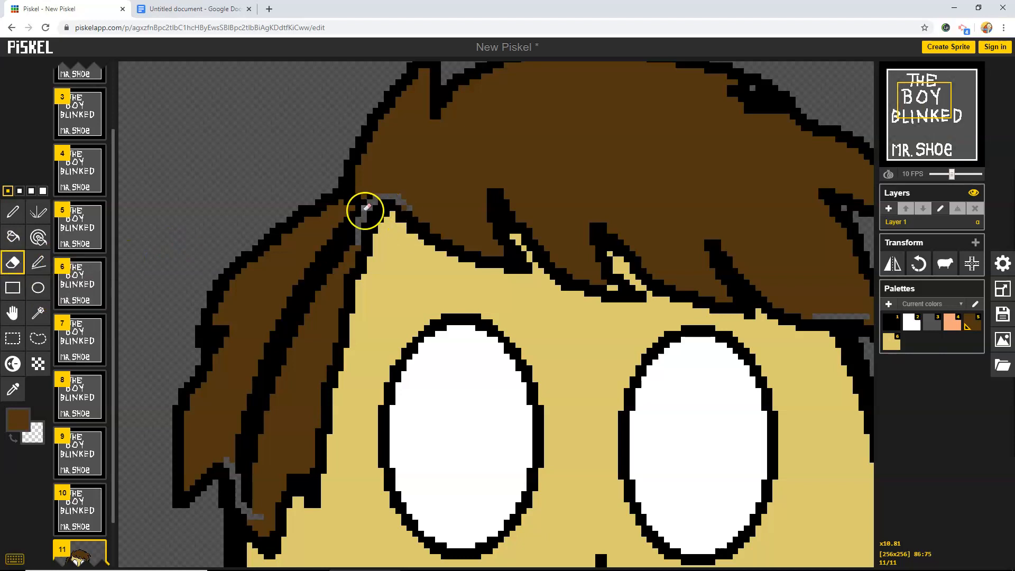
pyautogui.moveTo(348, 206); pyautogui.dragTo(380, 188)
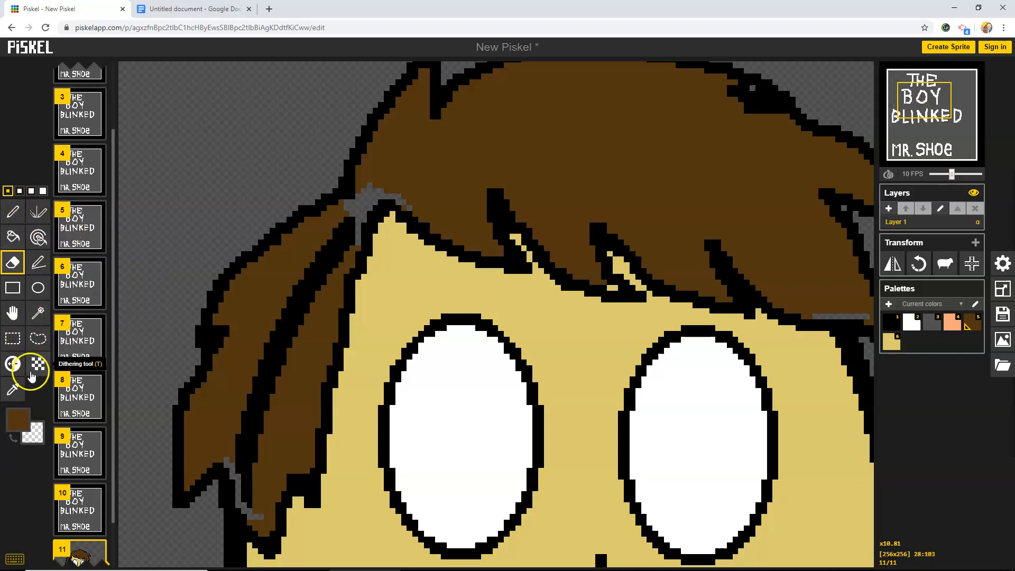
pyautogui.click(12, 237)
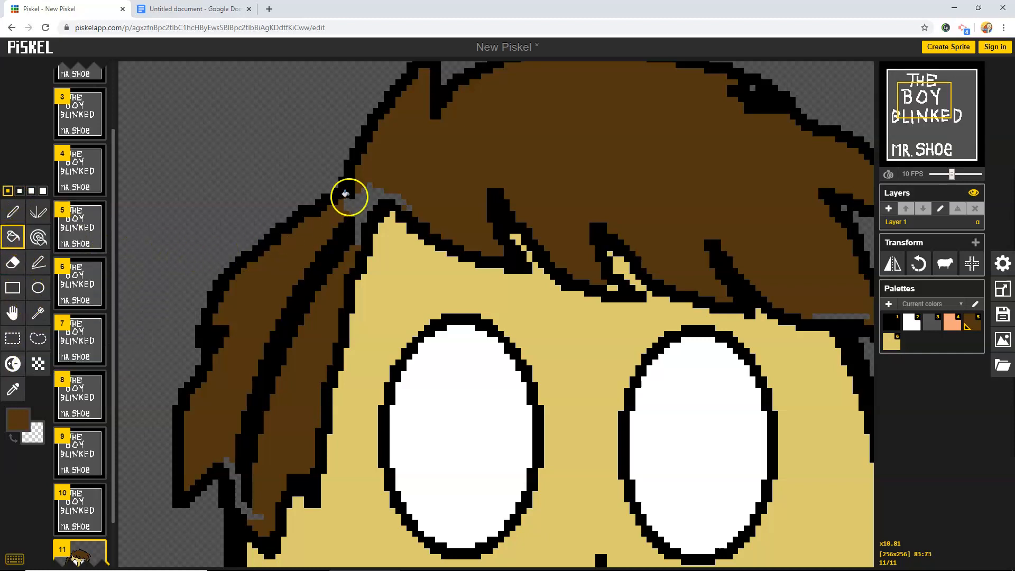
pyautogui.click(357, 204)
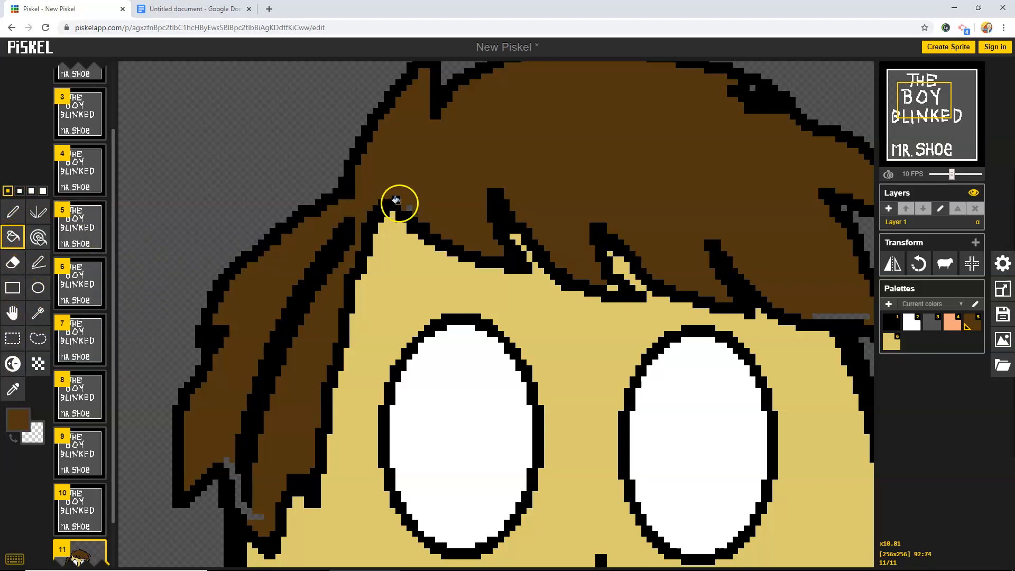
pyautogui.click(404, 201)
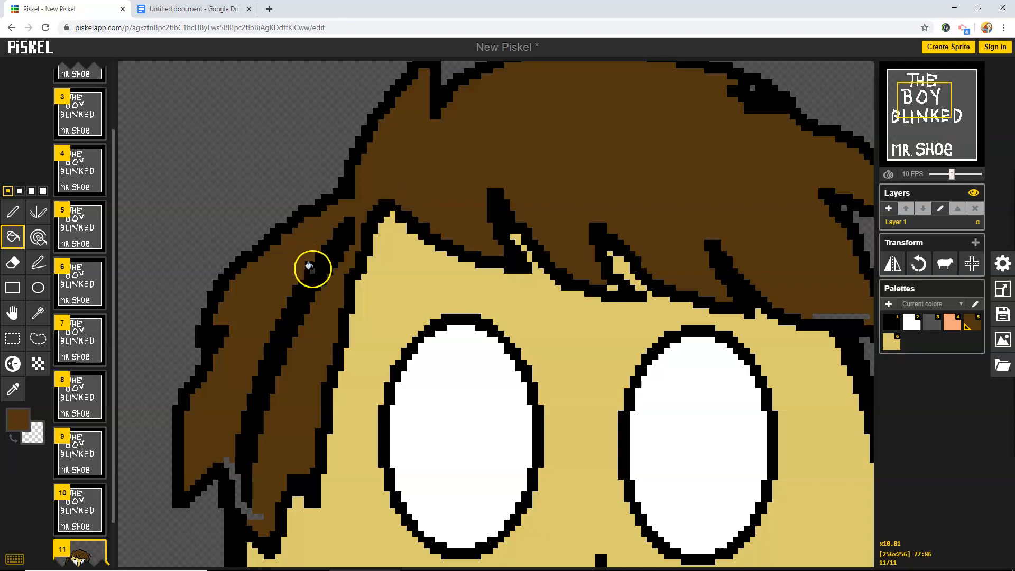
# Fill the head outline inside the left tuft and the remaining erased gaps at the hair's edges with brown.
pyautogui.click(310, 266)
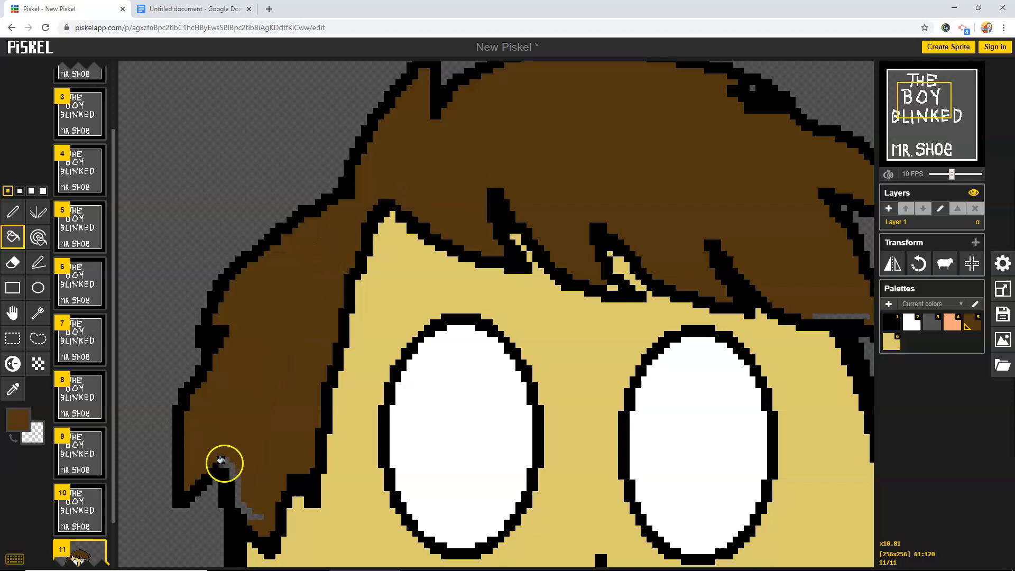
pyautogui.scroll(5, 740, 166)
pyautogui.scroll(-4, 741, 170)
pyautogui.scroll(-5, 740, 170)
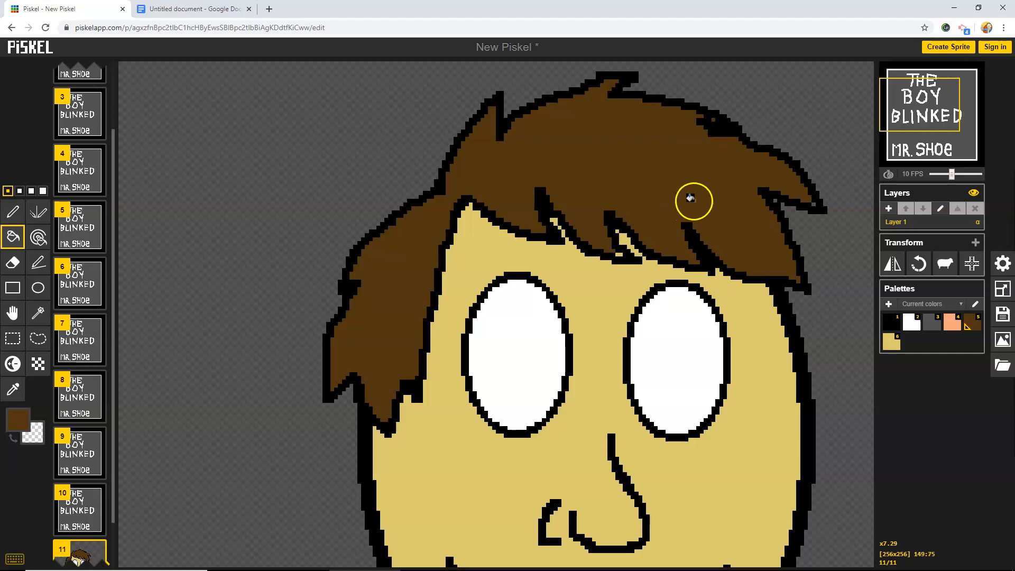
pyautogui.scroll(-4, 690, 197)
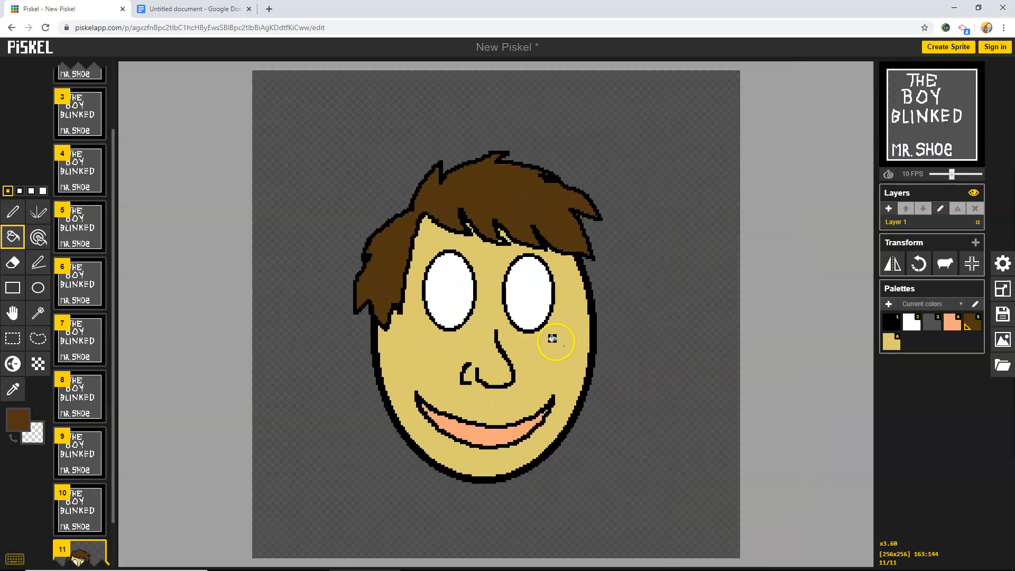